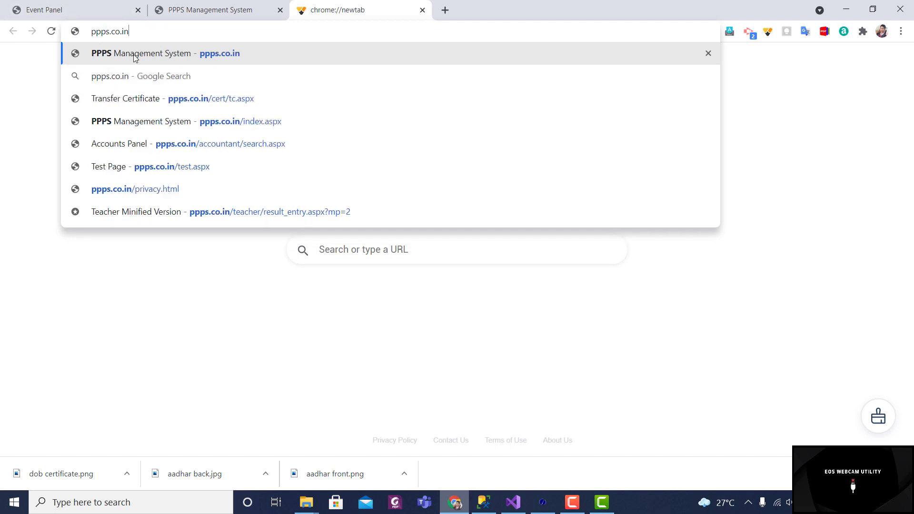
Step: Open the PPPS Management System site at ppps.co.in from the address bar suggestion
left_click(162, 54)
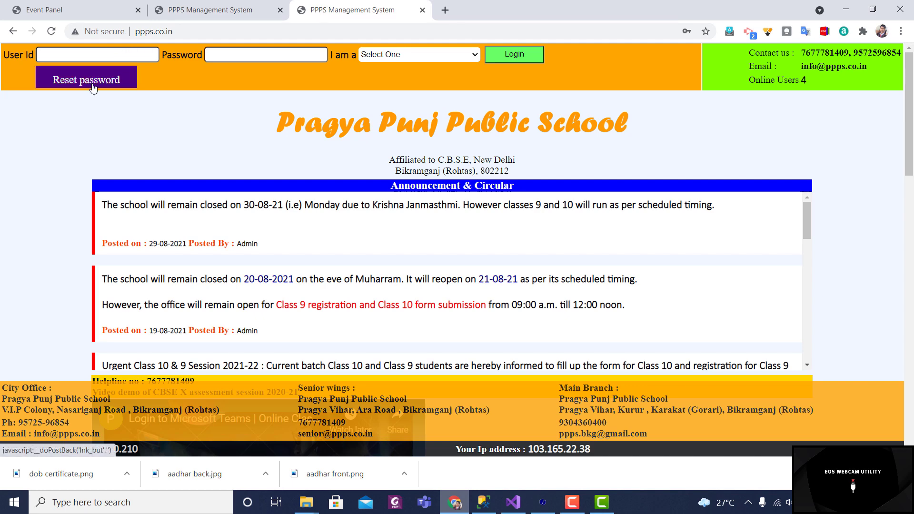
left_click(92, 88)
left_click(247, 133)
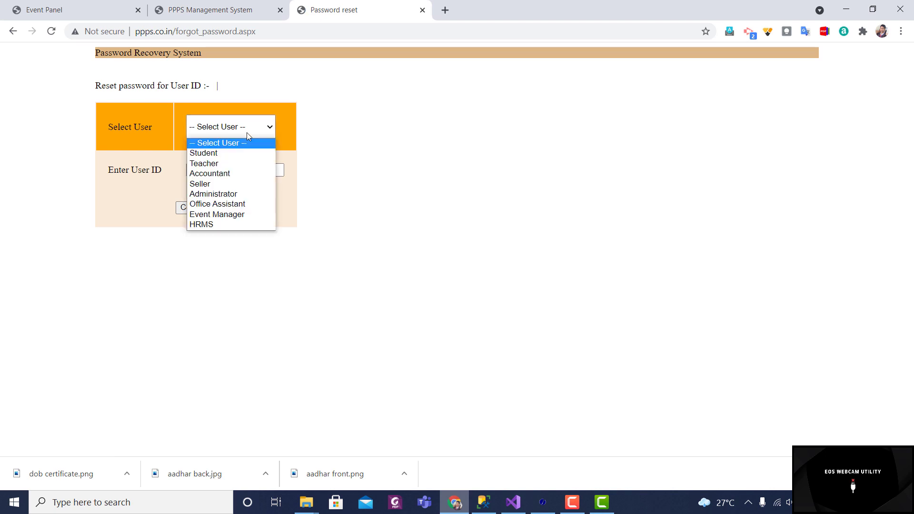
left_click(220, 154)
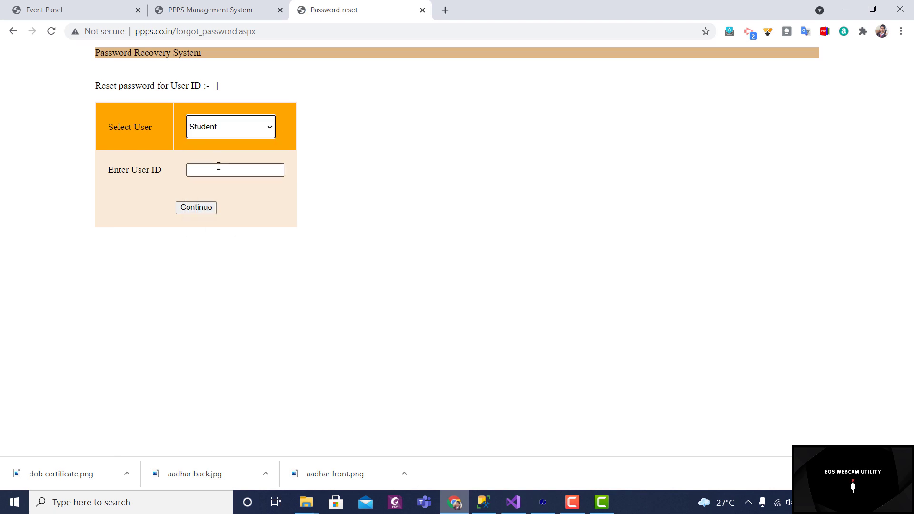
left_click(218, 169)
type("51")
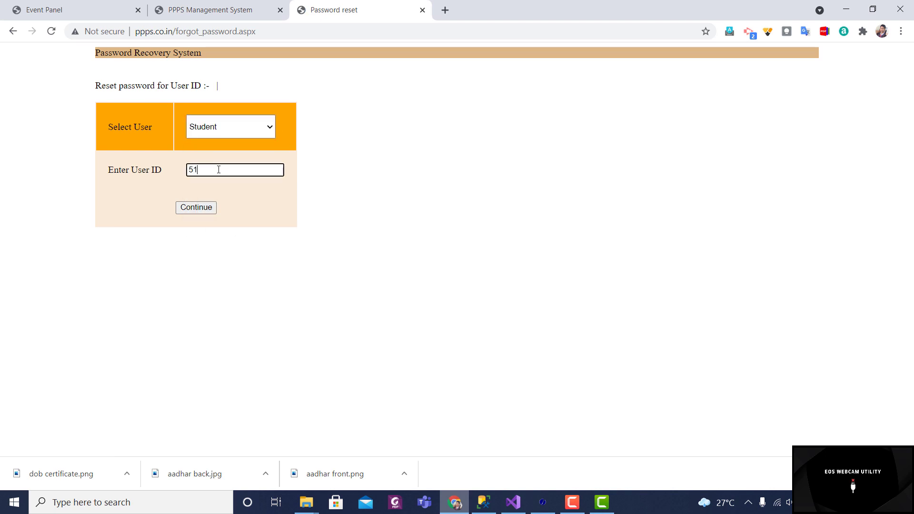
type("9")
left_click(205, 207)
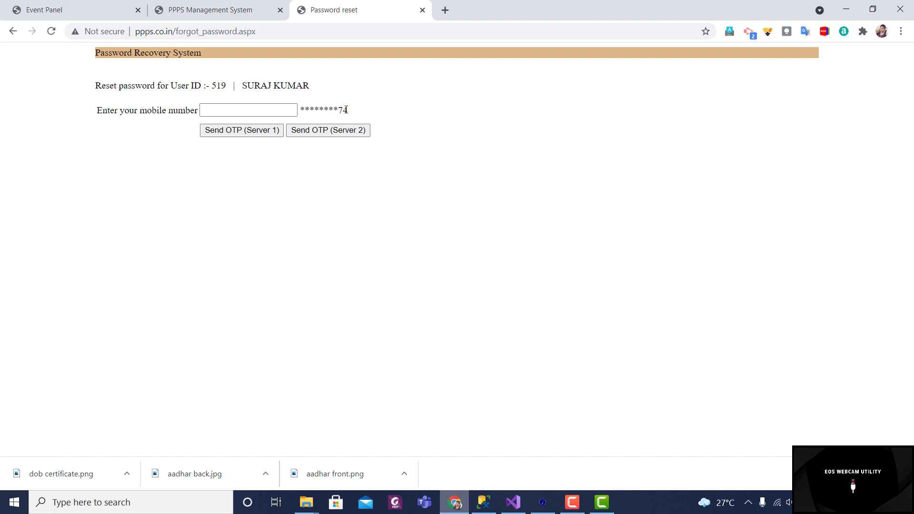
left_click(270, 108)
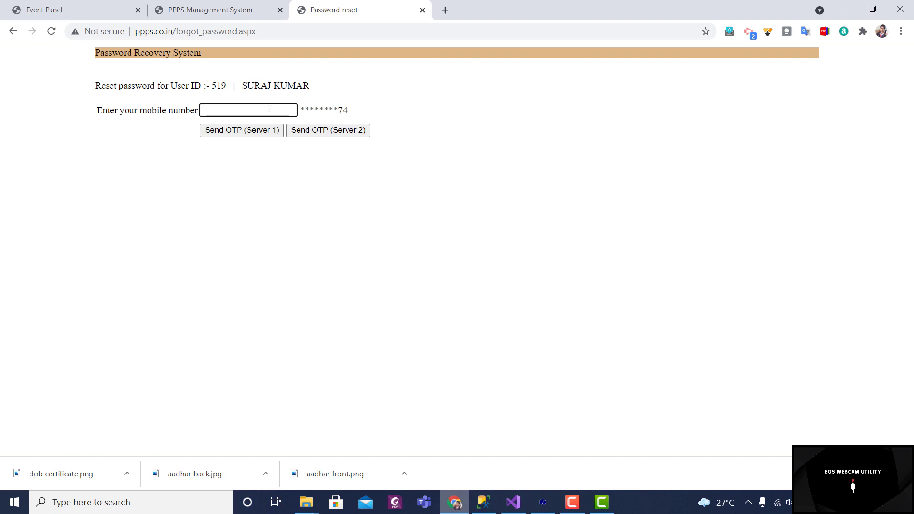
type("1")
left_click(268, 32)
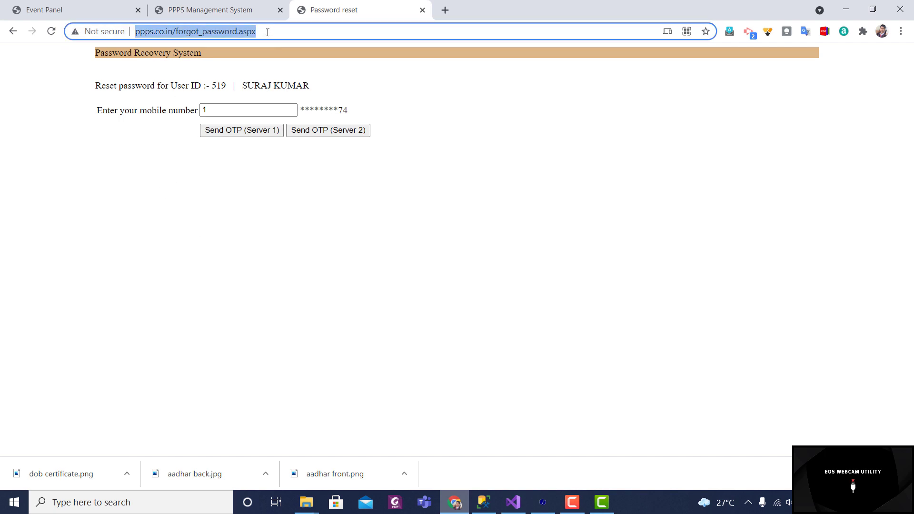
Step: Log in at ppps.co.in as Student with user ID 519 and the password, then open Profile
type("pp")
key("Return")
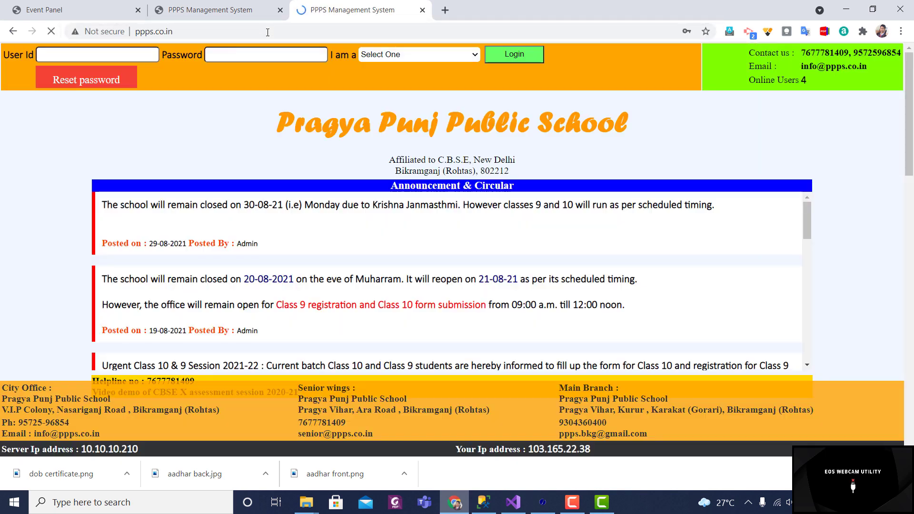
left_click(144, 56)
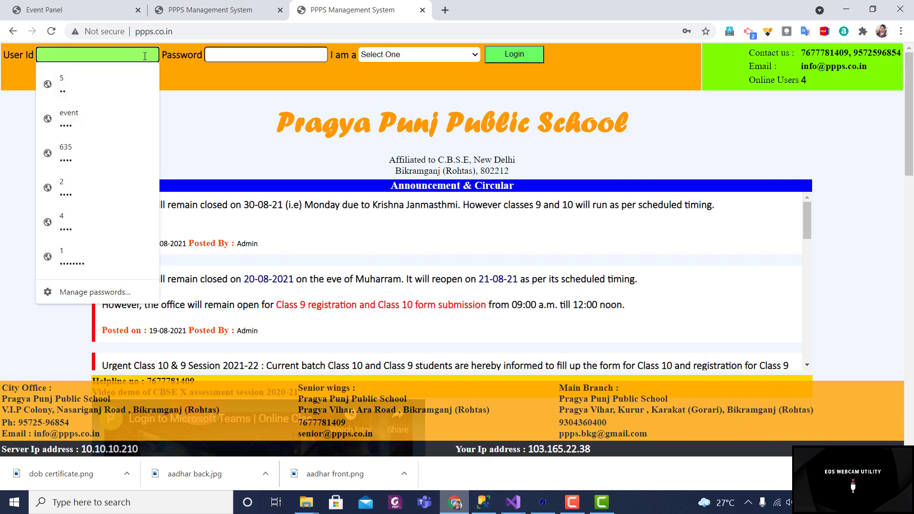
type("519")
key("Tab")
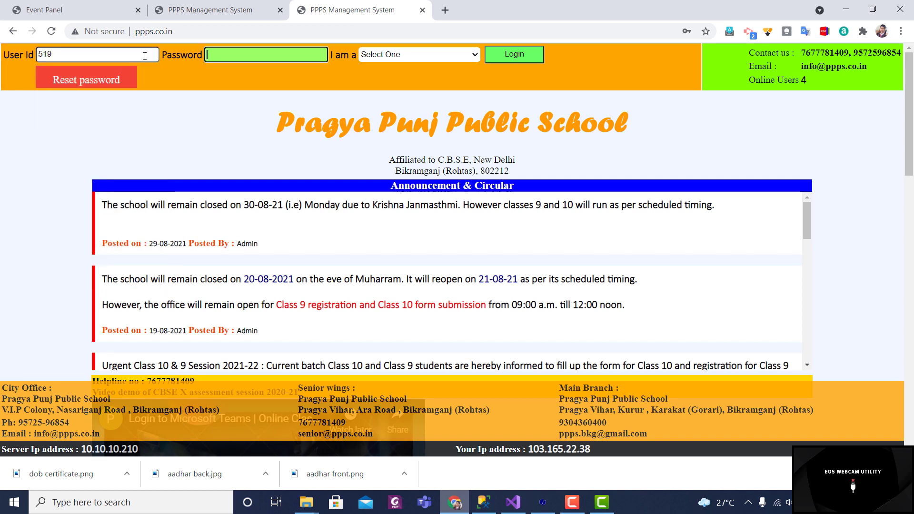
type("••••")
left_click(380, 56)
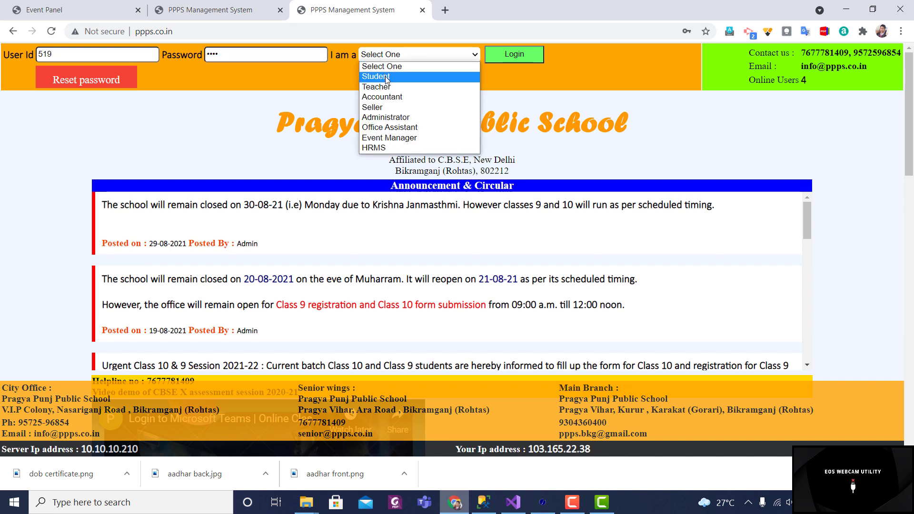
left_click(387, 77)
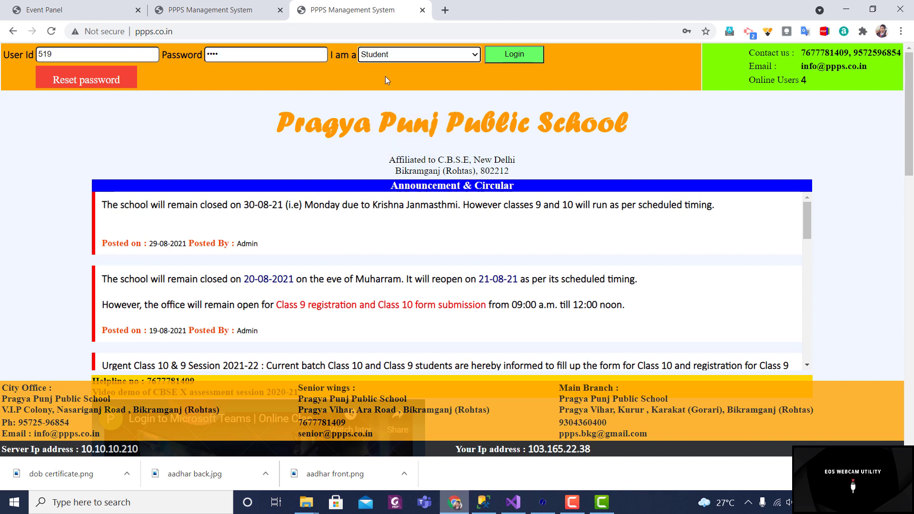
left_click(518, 56)
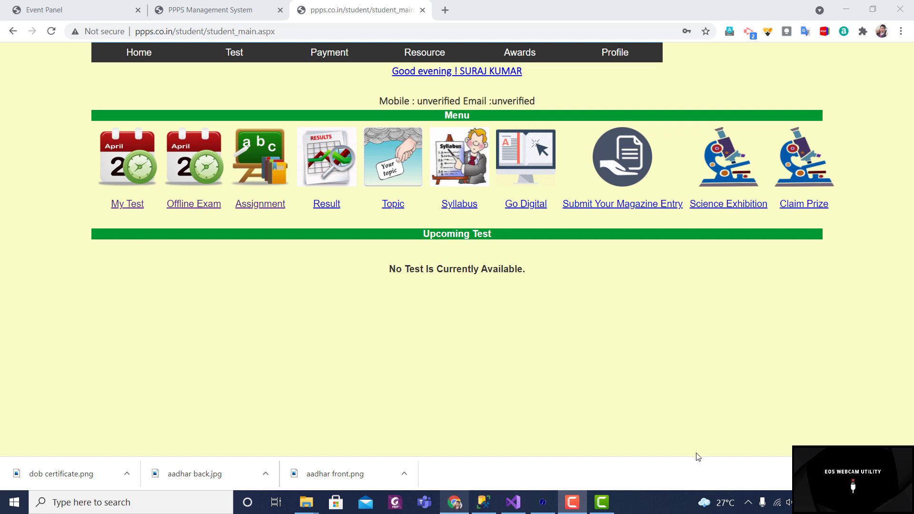
mouse_move(613, 54)
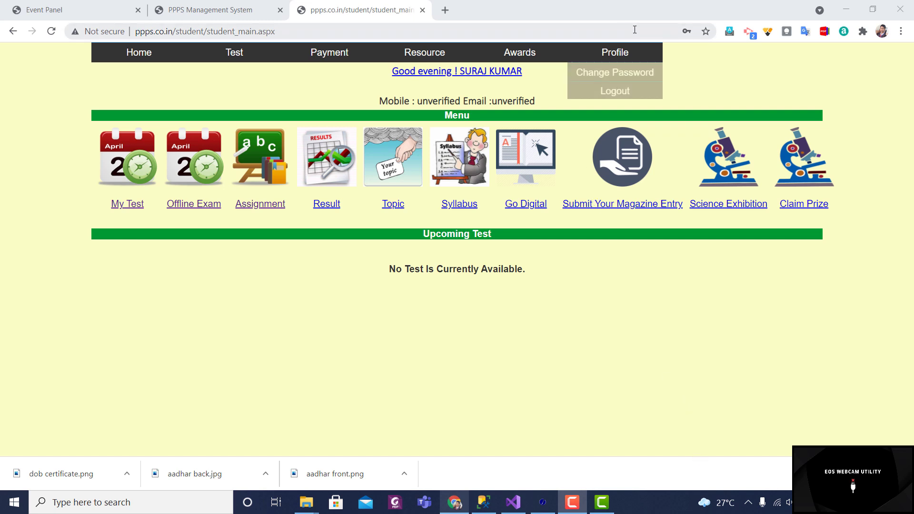
left_click(617, 54)
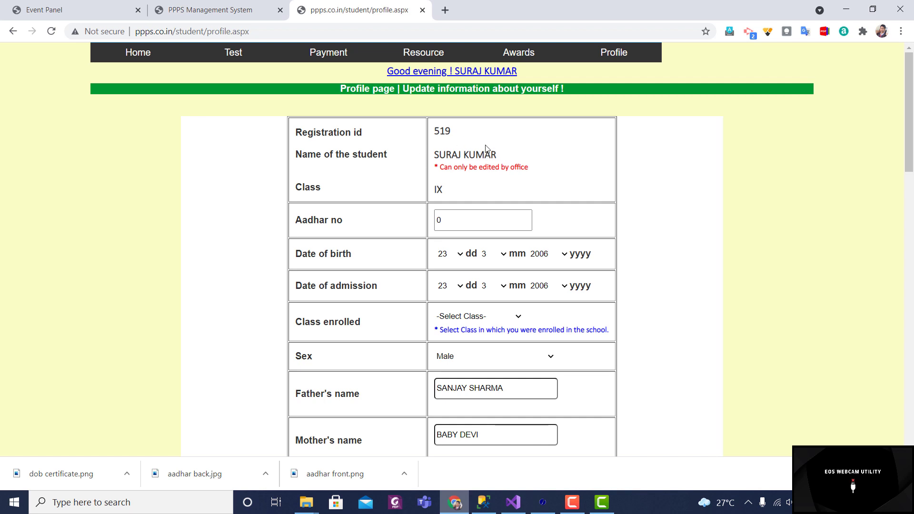
Step: Enter the student's Aadhaar number, set Class enrolled to II, and leave Sex as Male
scroll(460, 189, "down", 1)
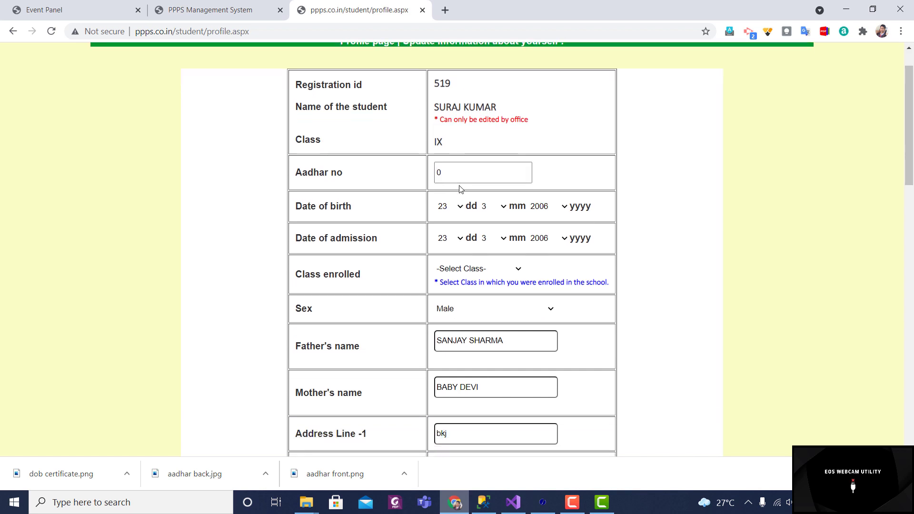
scroll(460, 189, "down", 1)
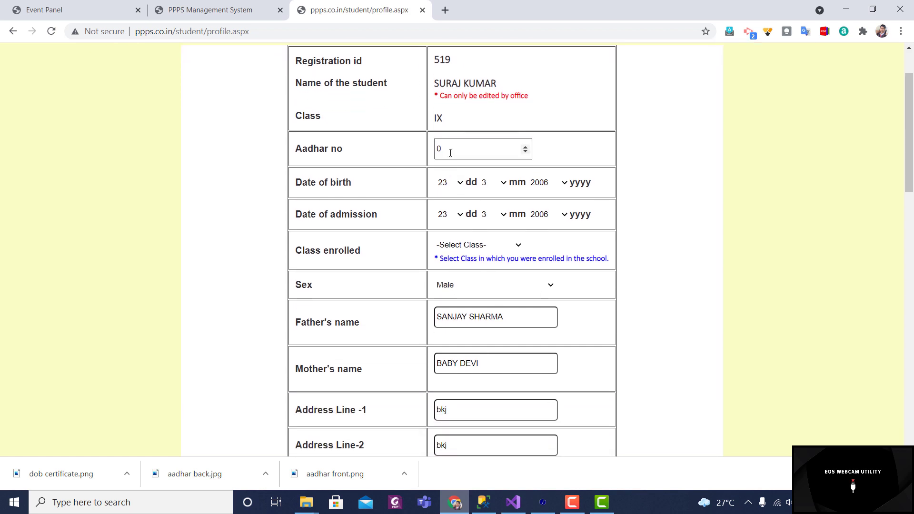
left_click(450, 153)
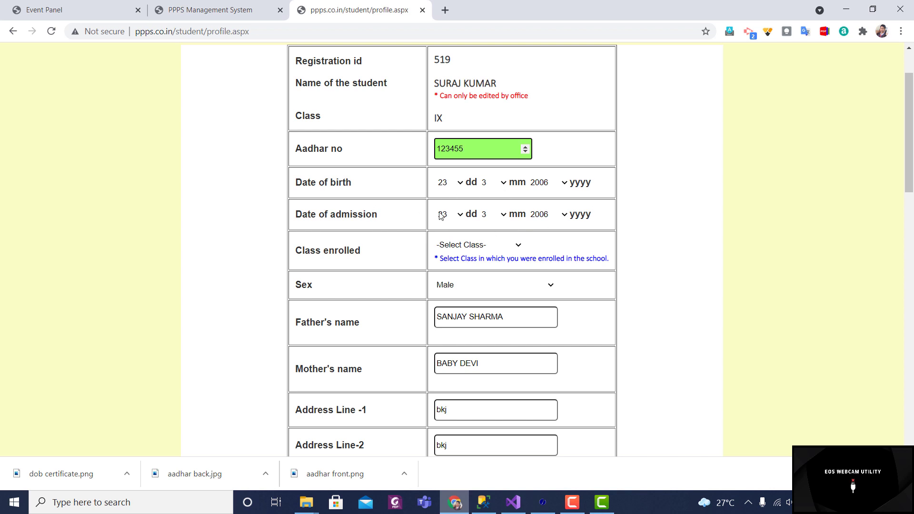
left_click(505, 246)
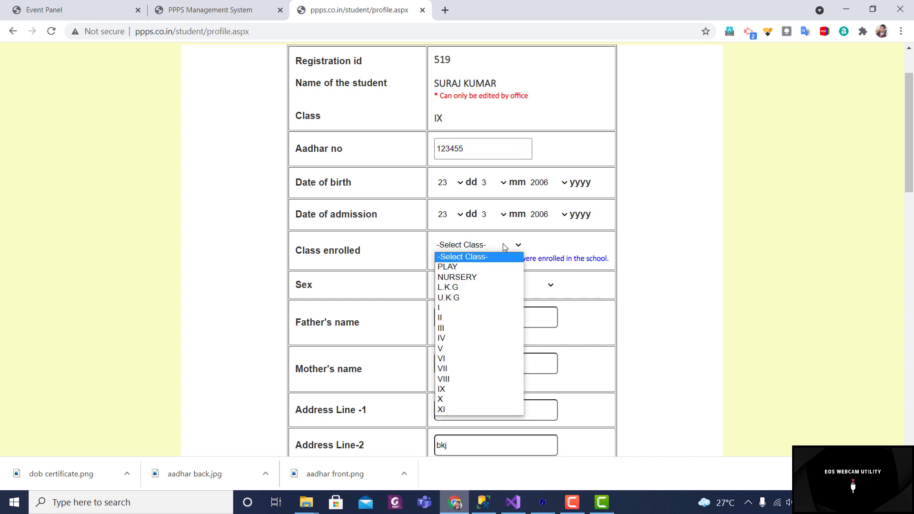
left_click(473, 317)
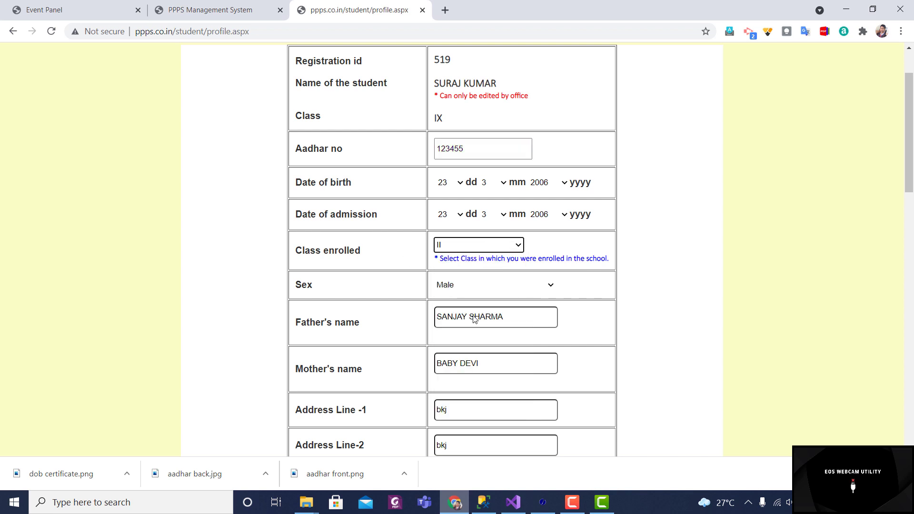
left_click(544, 285)
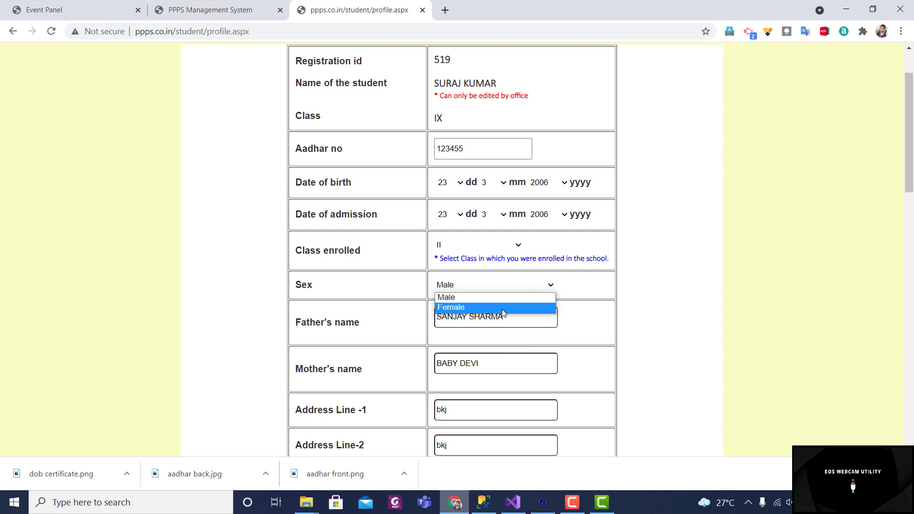
left_click(580, 281)
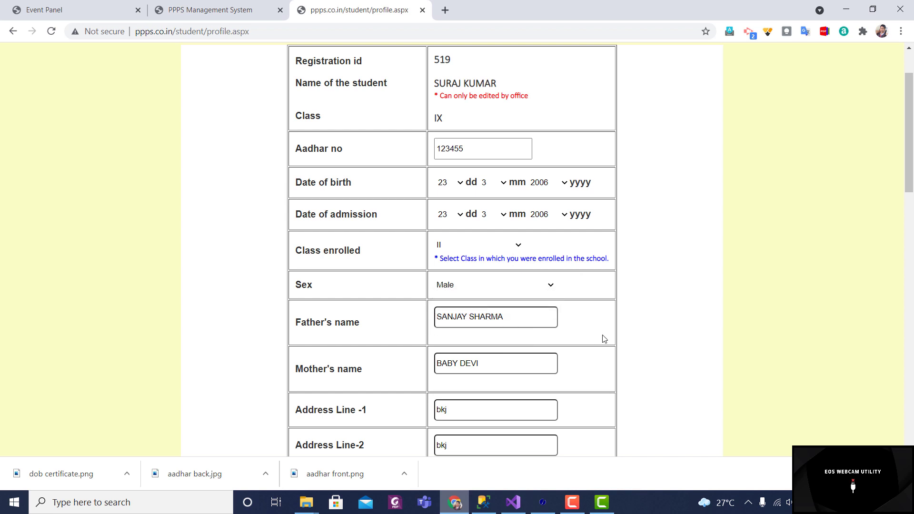
scroll(603, 339, "down", 5)
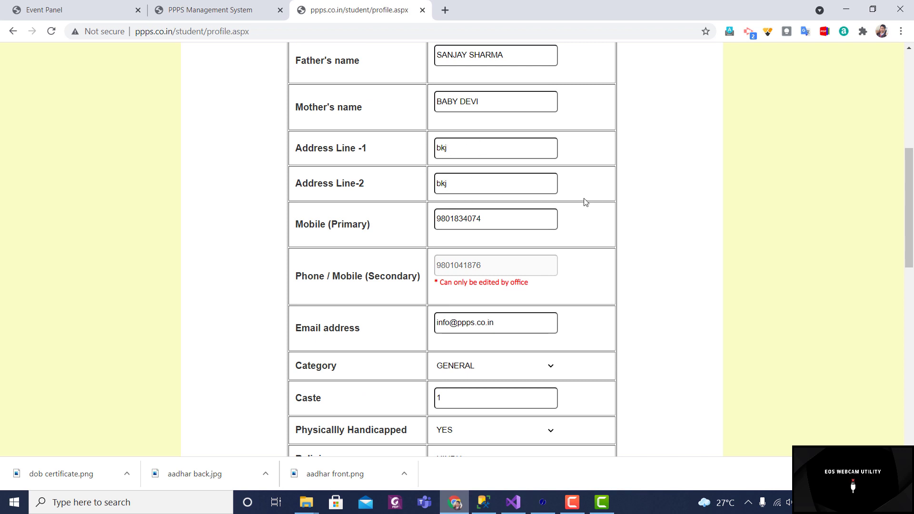
scroll(585, 201, "down", 1)
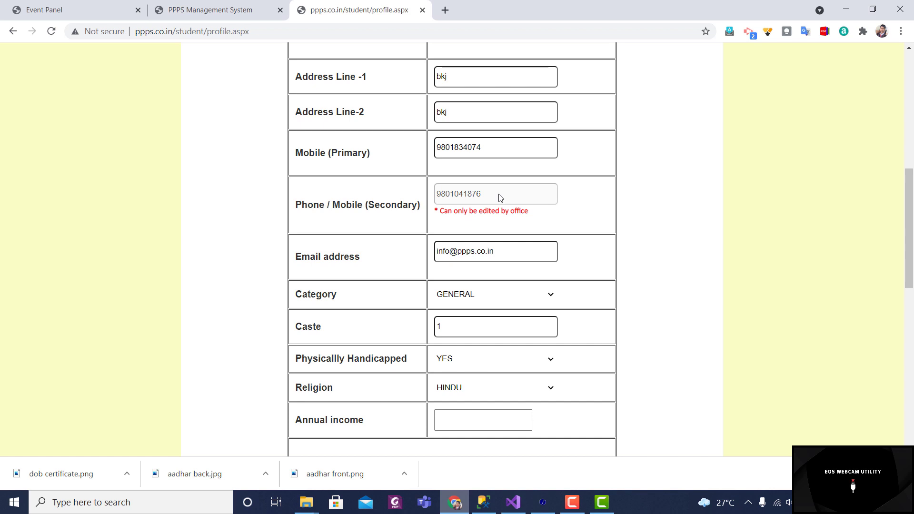
scroll(582, 229, "down", 1)
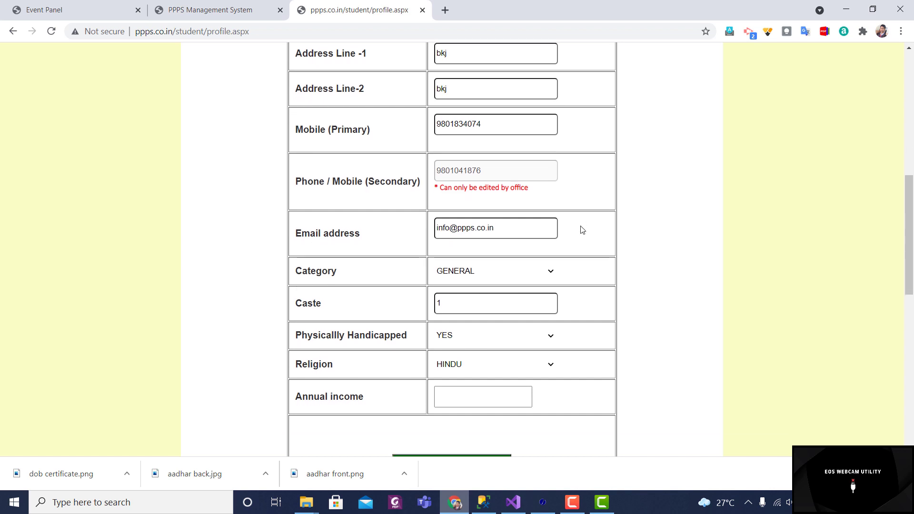
scroll(582, 230, "down", 1)
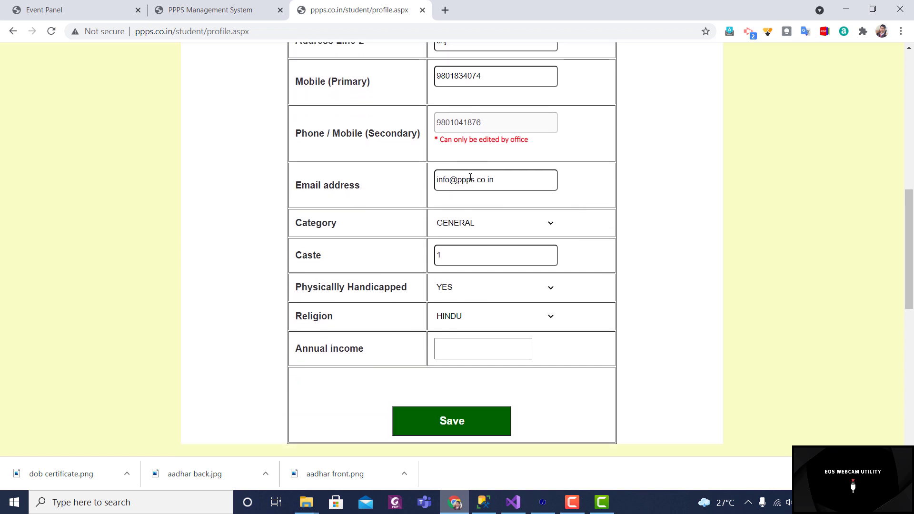
scroll(507, 189, "down", 2)
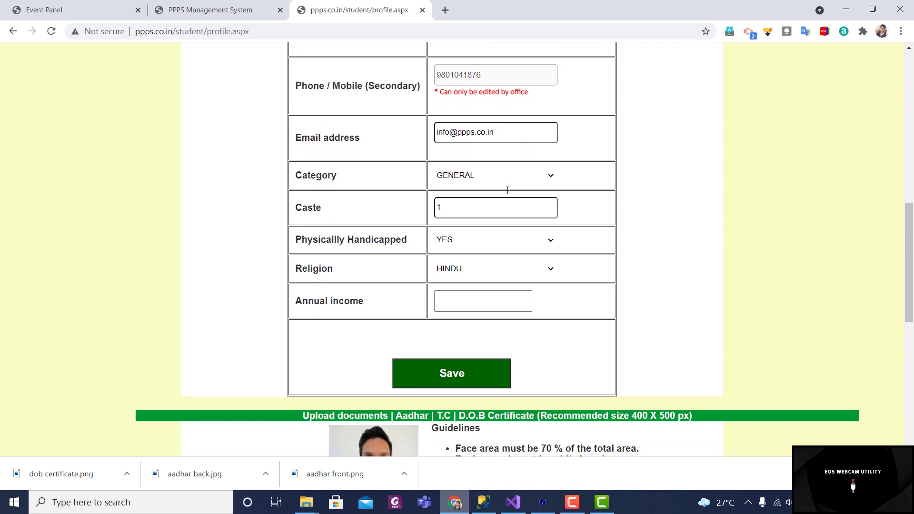
Step: Keep Category GENERAL, enter caste Rajput, and set Physically Handicapped to NO
left_click(519, 154)
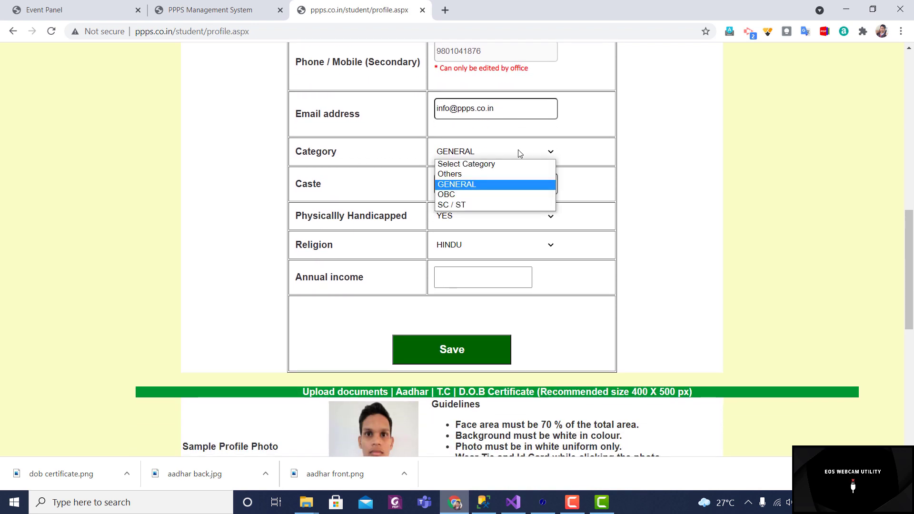
left_click(495, 188)
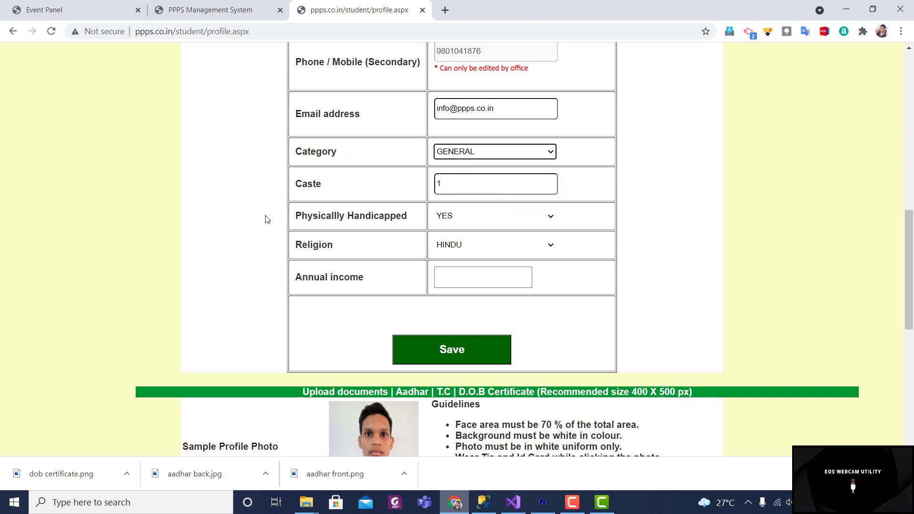
left_click(457, 188)
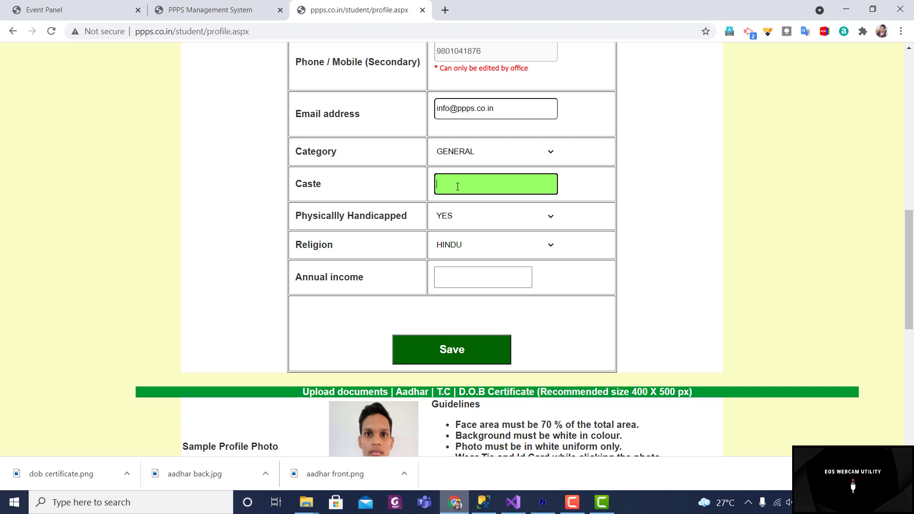
type("Rajput")
left_click(626, 191)
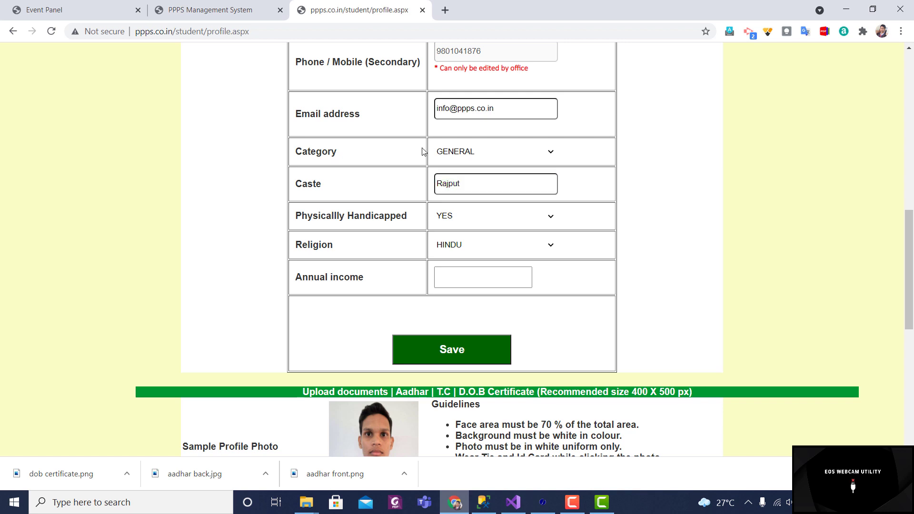
left_click(510, 220)
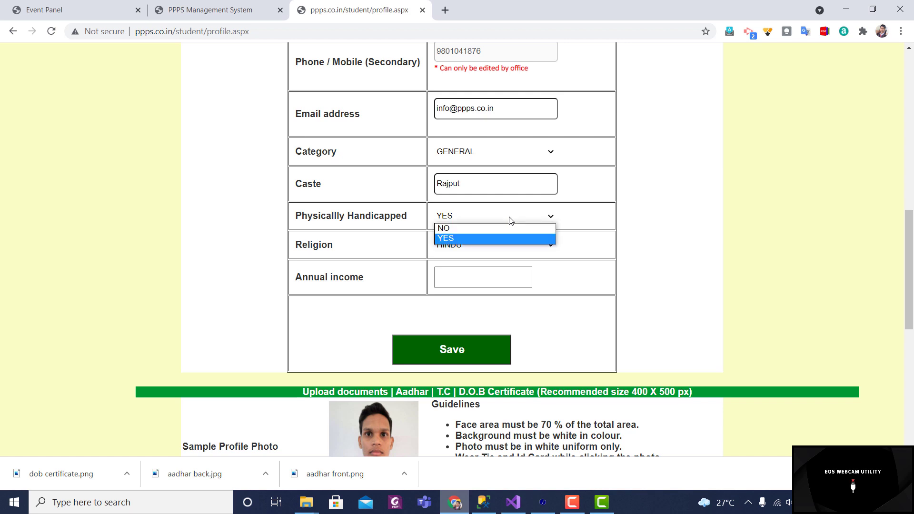
left_click(503, 227)
left_click(669, 234)
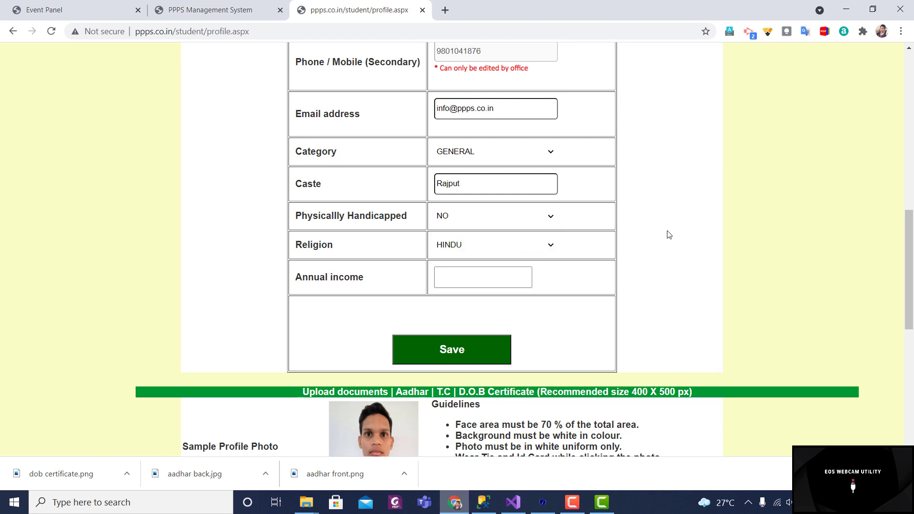
Step: Keep Religion as HINDU and enter annual income 120000
scroll(669, 234, "down", 2)
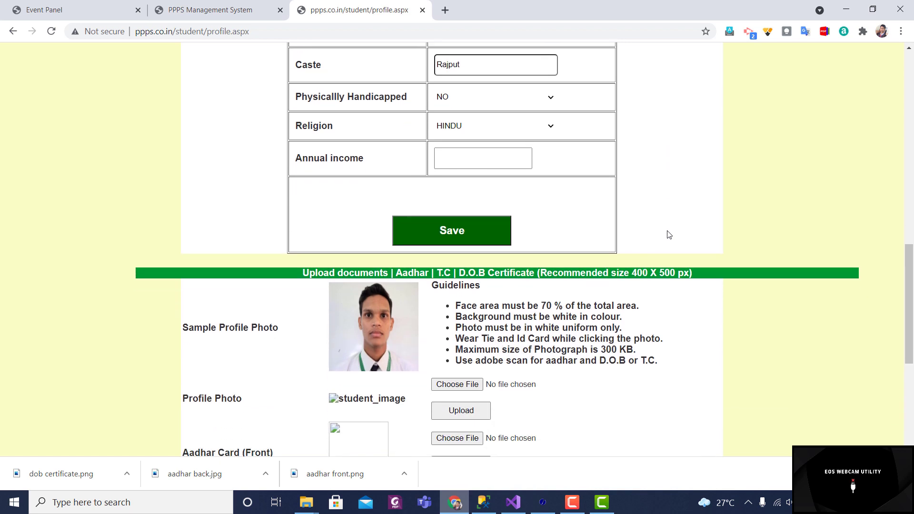
left_click(539, 132)
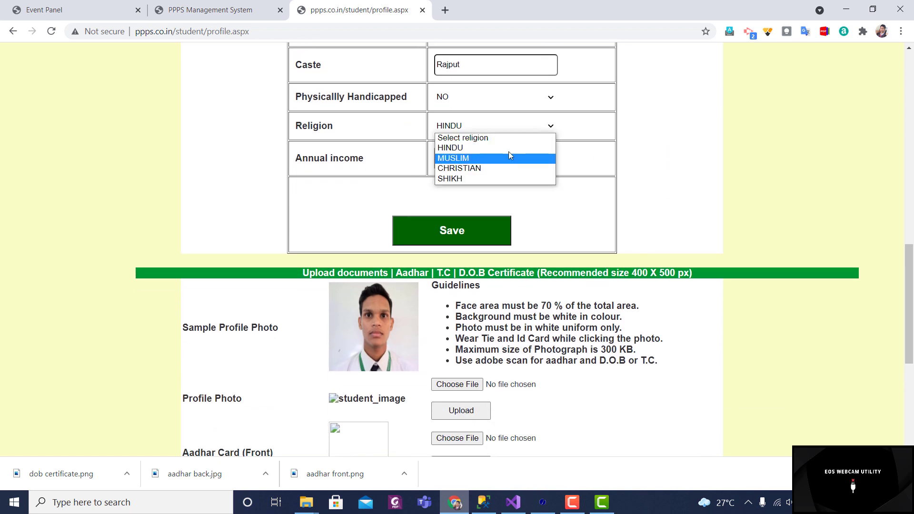
left_click(500, 148)
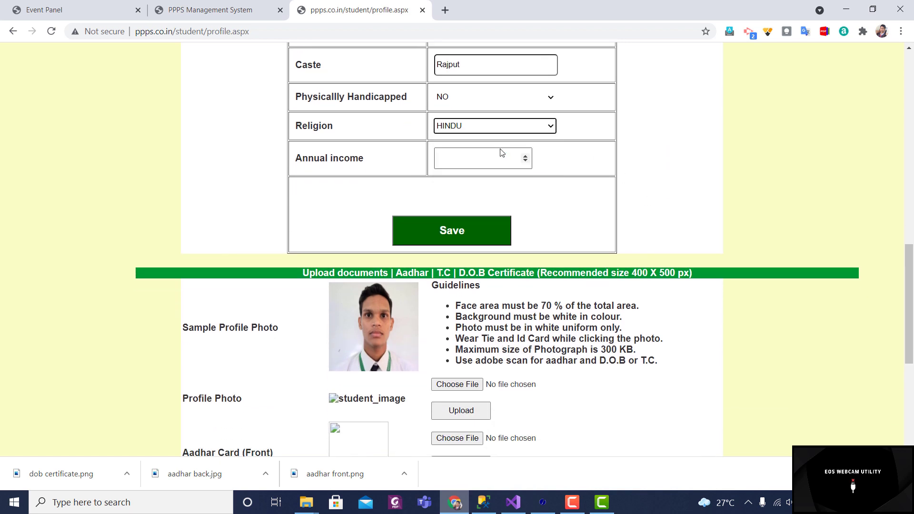
left_click(445, 163)
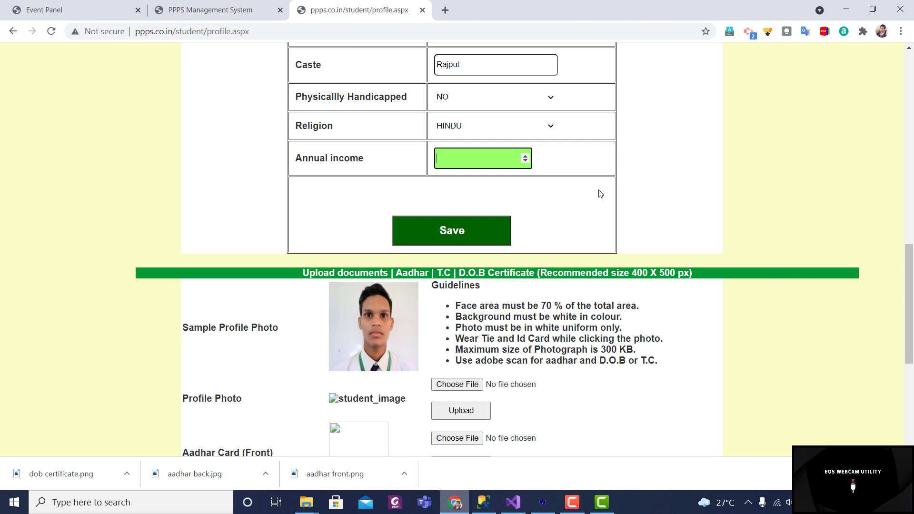
type("120000")
Step: Save the profile changes, confirming and acknowledging the 'Profile Successfully updated' alert
right_click(903, 125)
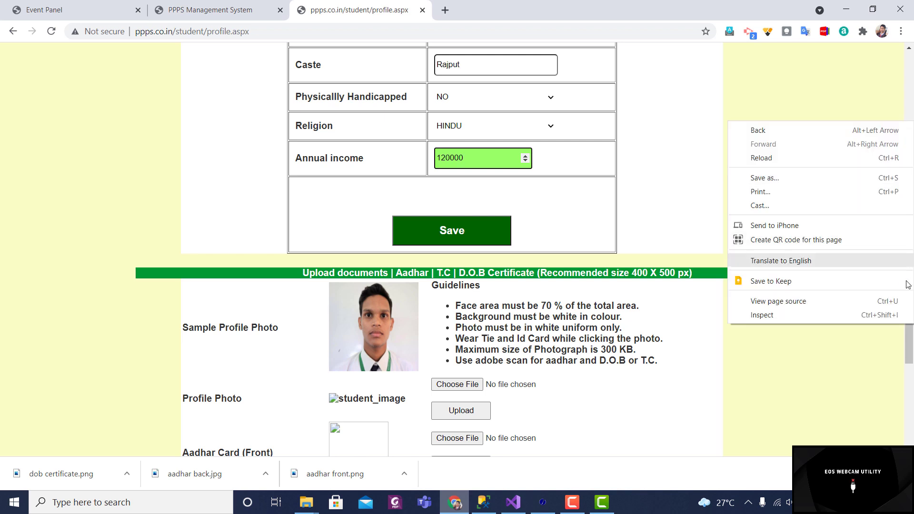
left_click_drag(909, 338, 908, 341)
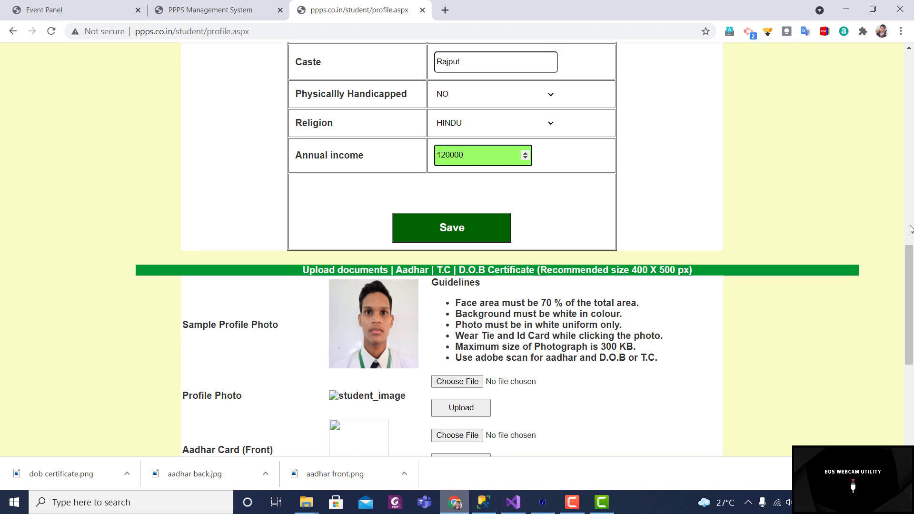
right_click(910, 227)
left_click(886, 337)
left_click(909, 109)
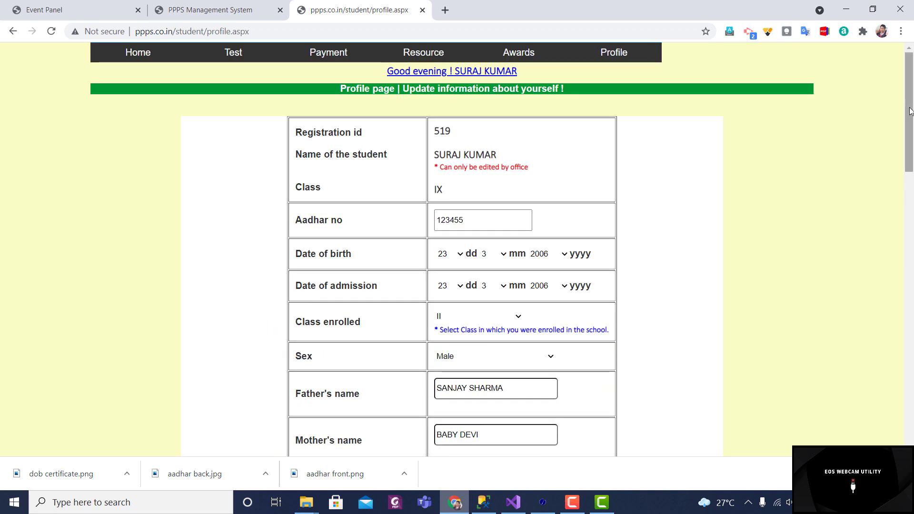
left_click_drag(909, 109, 911, 311)
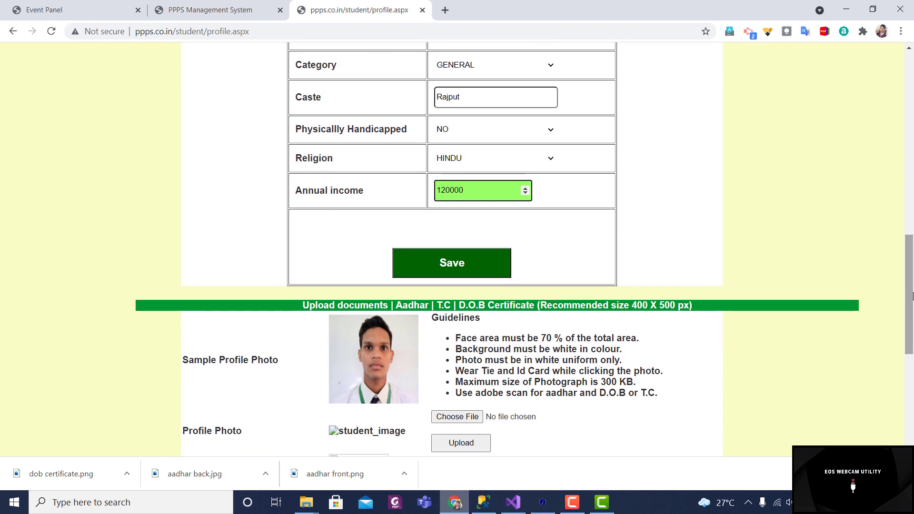
left_click(463, 262)
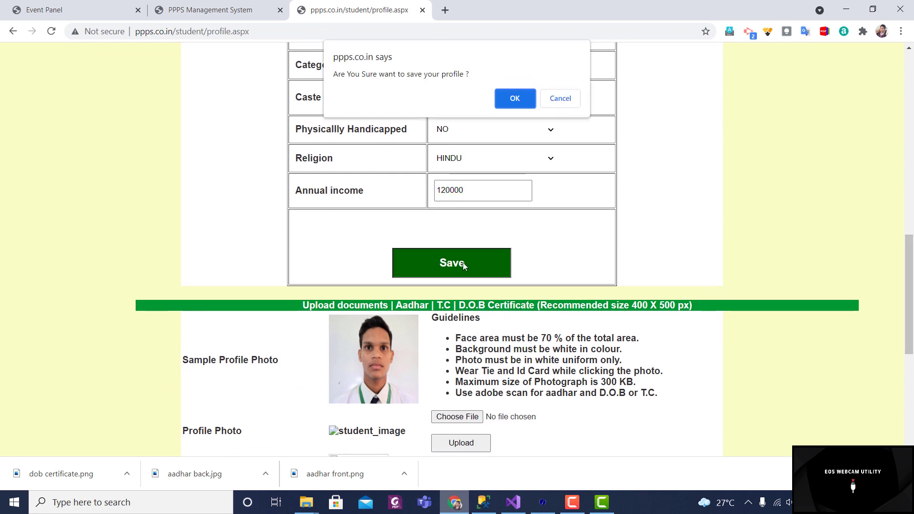
left_click(516, 99)
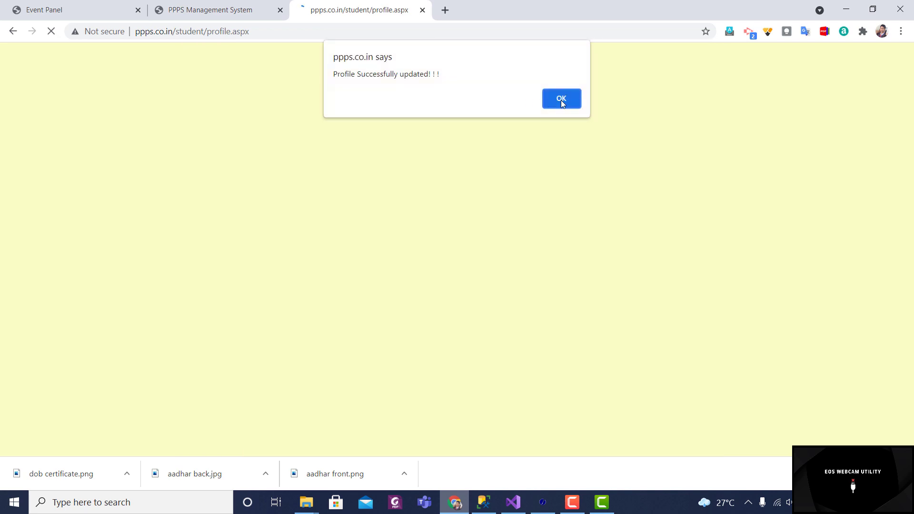
left_click(563, 100)
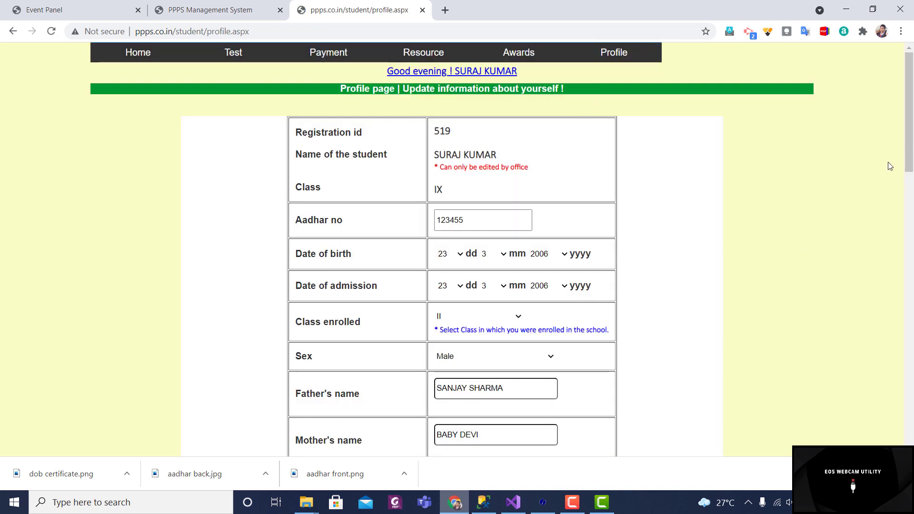
Step: Scroll down the profile page to the Upload documents section
left_click_drag(912, 144, 912, 387)
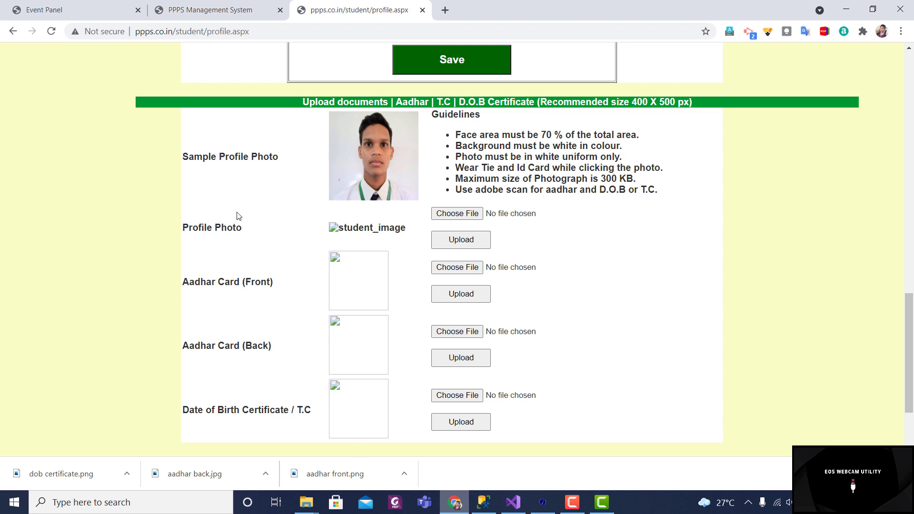
Step: Choose profile.JPG from the Desktop upload folder as the Profile Photo and upload it
left_click(457, 213)
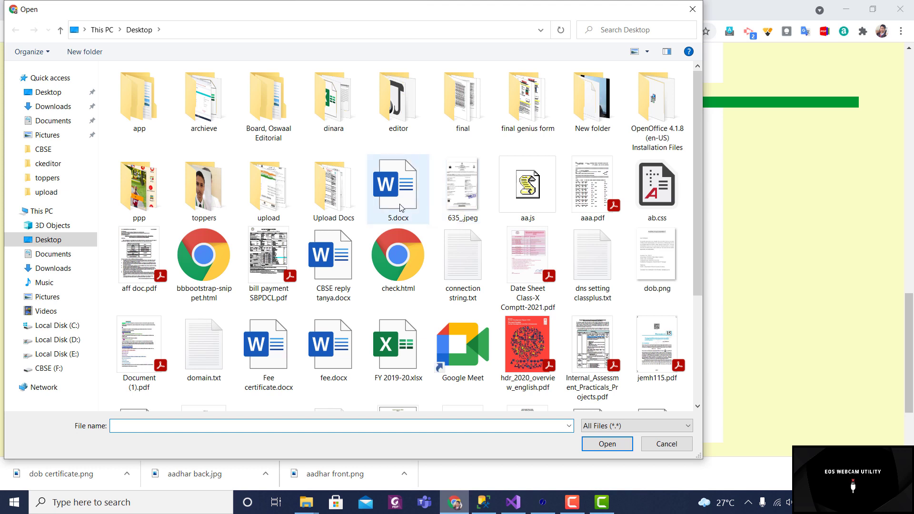
left_click(400, 208)
key("u")
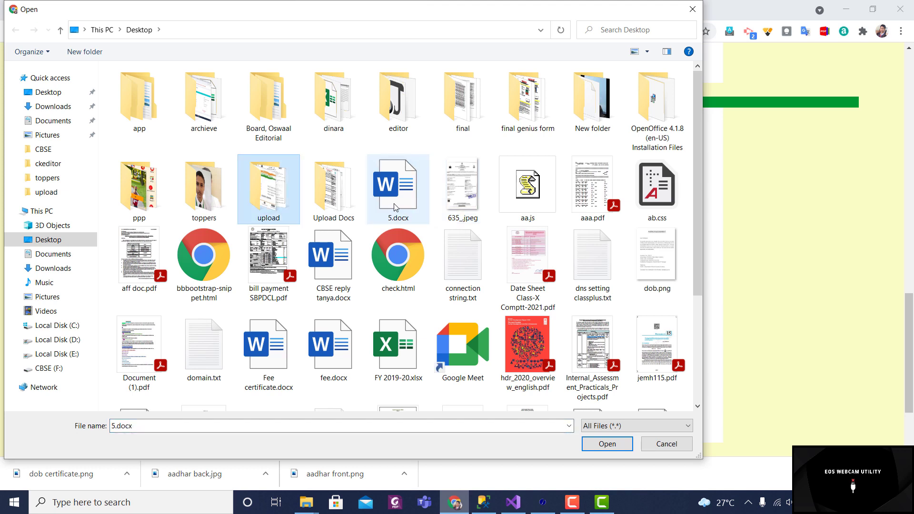
double_click(274, 202)
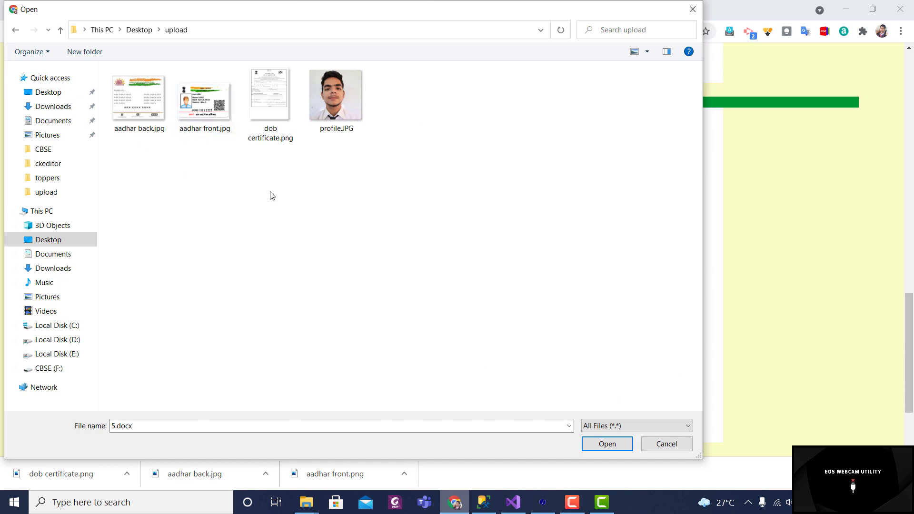
double_click(344, 113)
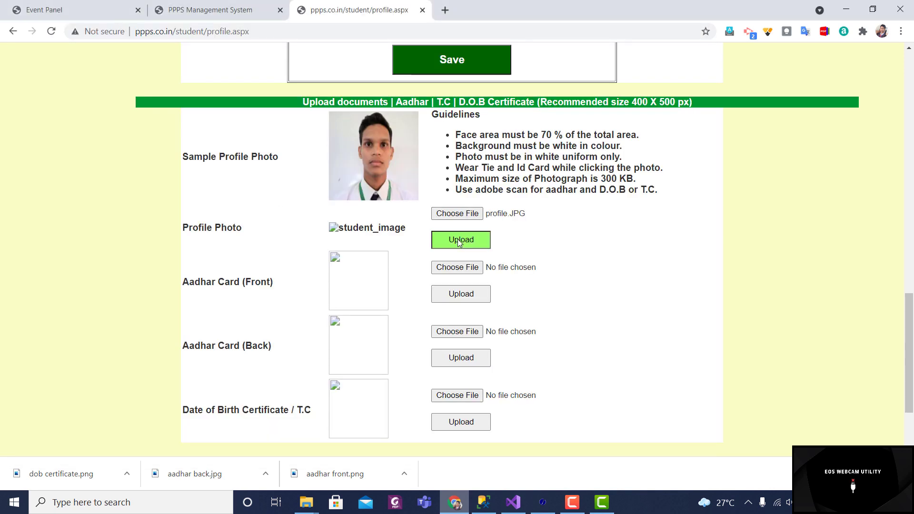
left_click(443, 242)
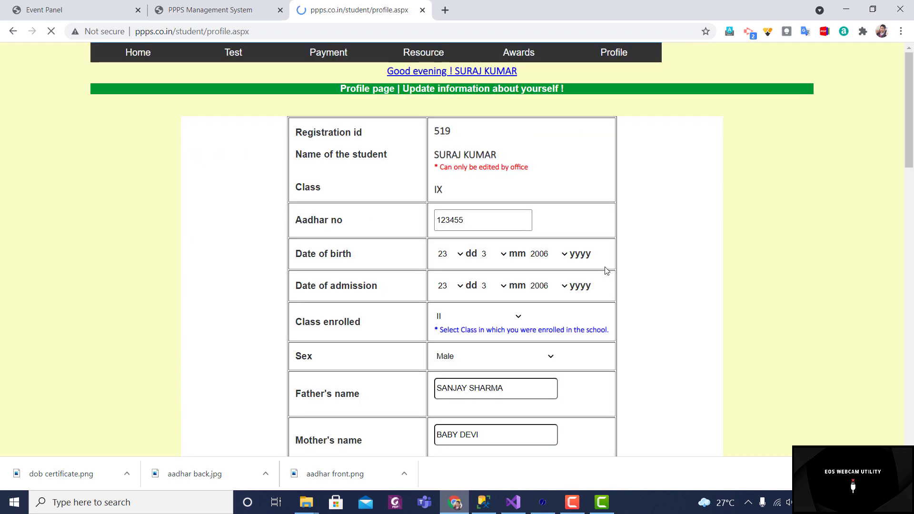
Step: Choose aadhar front.jpg for Aadhar Card (Front) and upload it
scroll(607, 271, "down", 10)
scroll(606, 270, "down", 10)
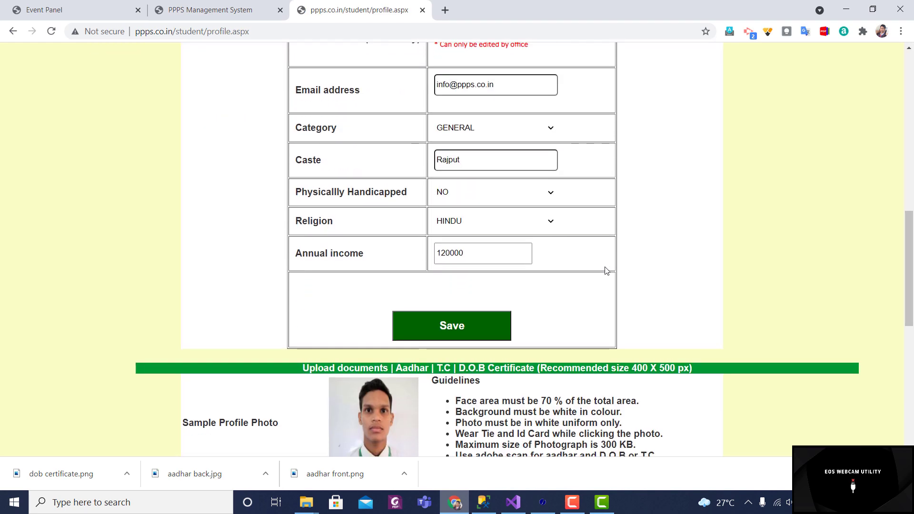
scroll(606, 271, "up", 1)
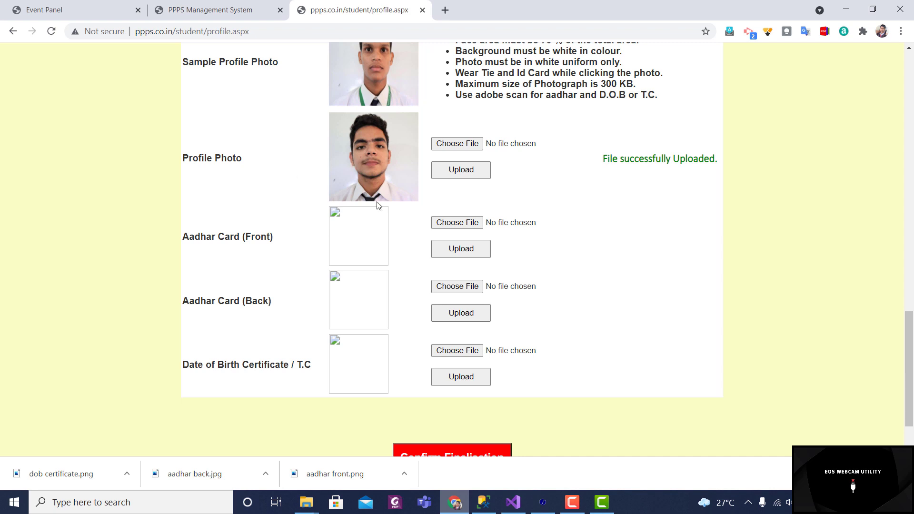
left_click(453, 224)
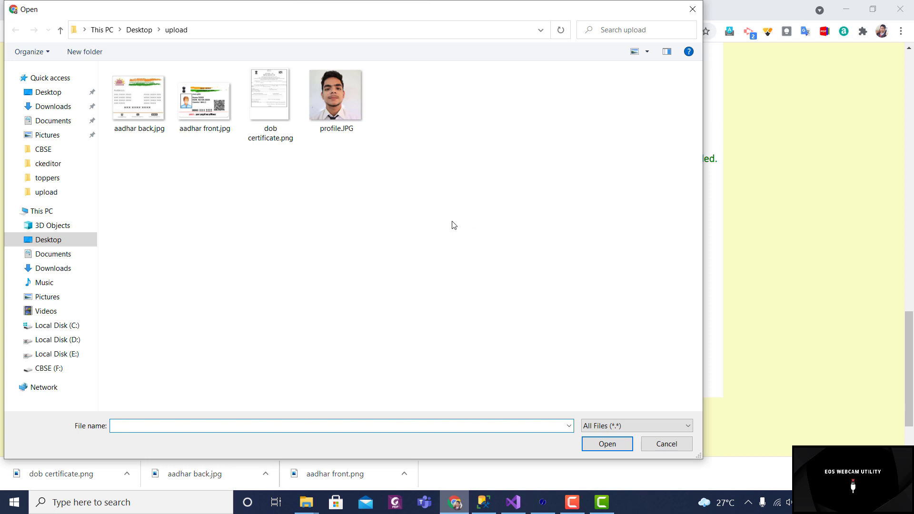
double_click(205, 119)
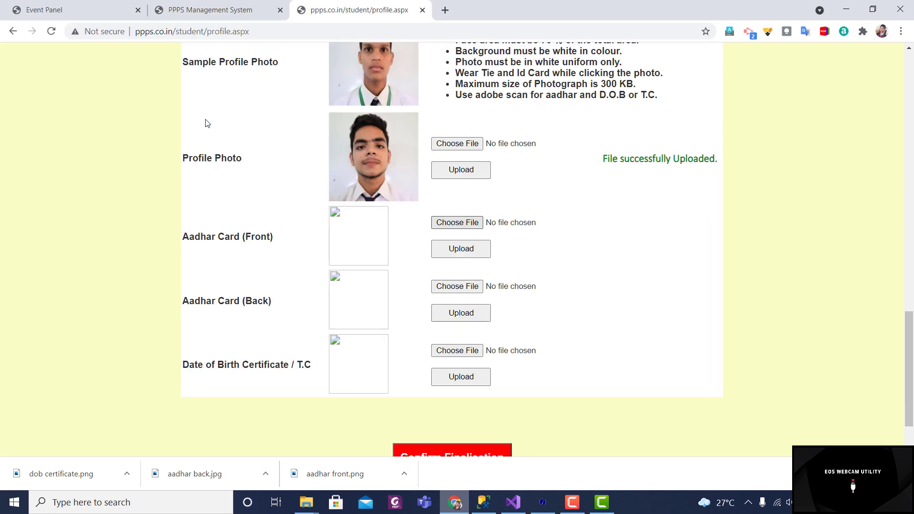
left_click(469, 257)
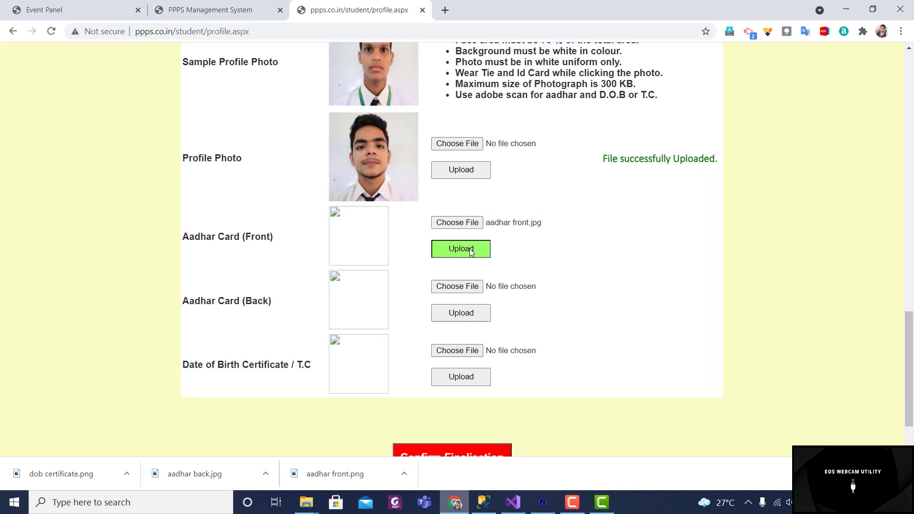
scroll(564, 260, "down", 15)
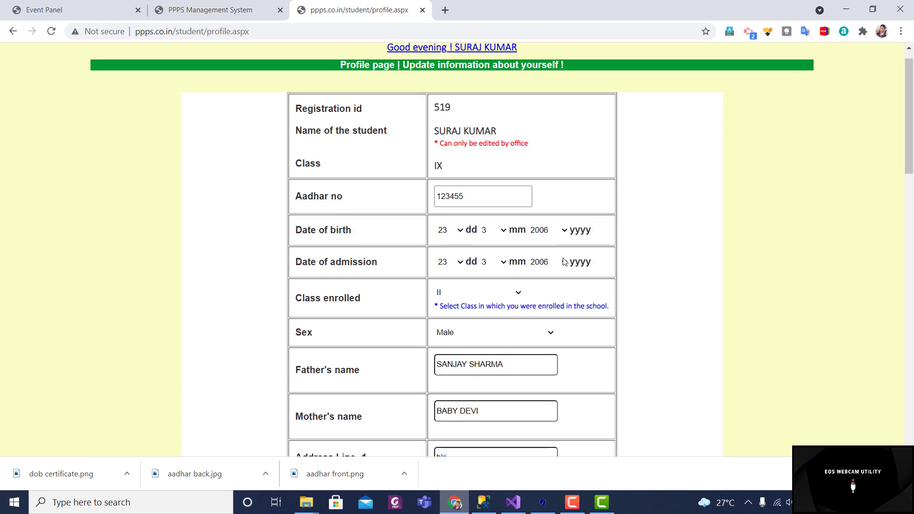
scroll(564, 261, "down", 1)
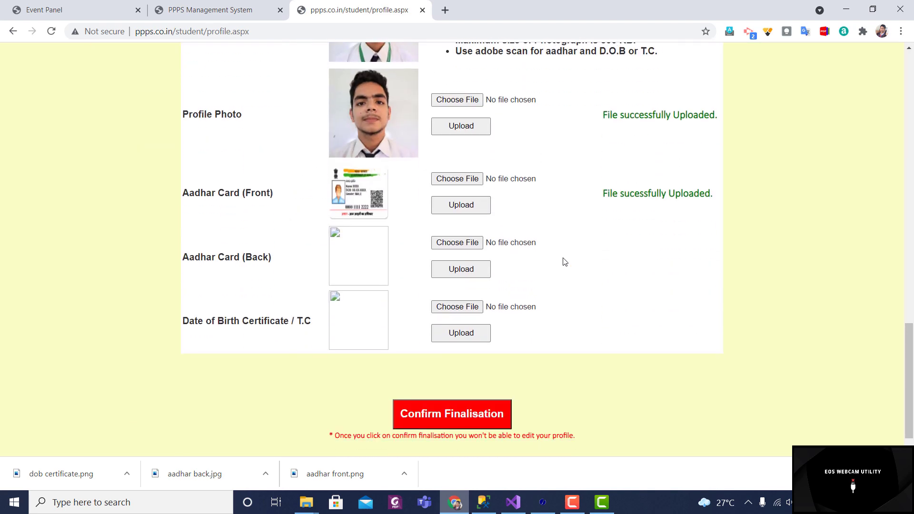
Step: Choose aadhar back.jpg for Aadhar Card (Back) and upload it
left_click(463, 247)
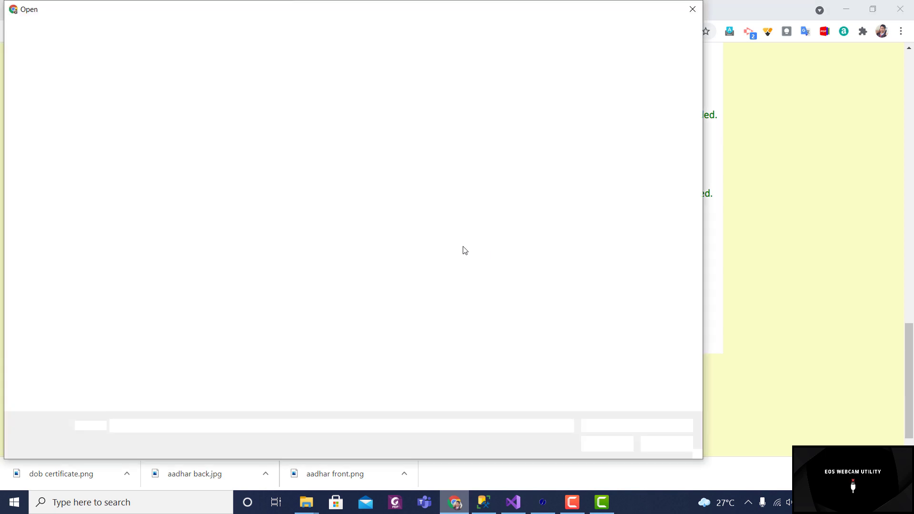
double_click(158, 123)
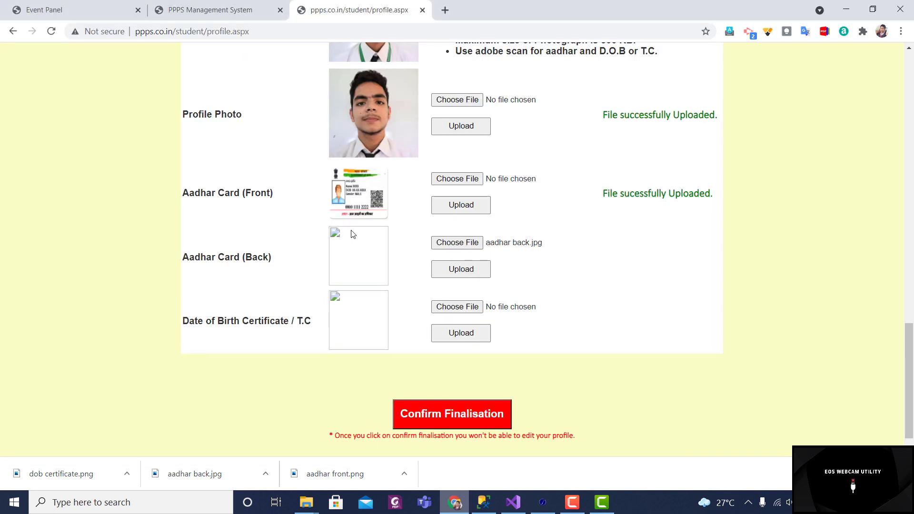
left_click(463, 271)
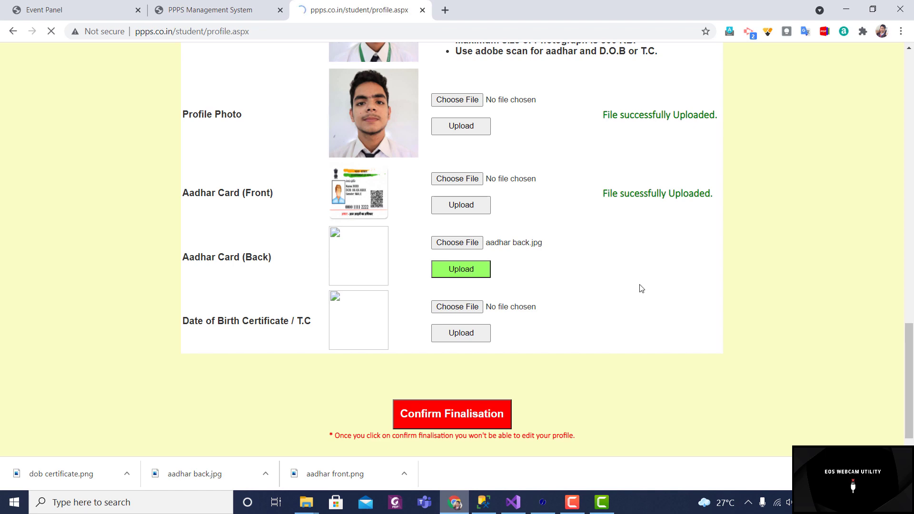
scroll(641, 289, "down", 20)
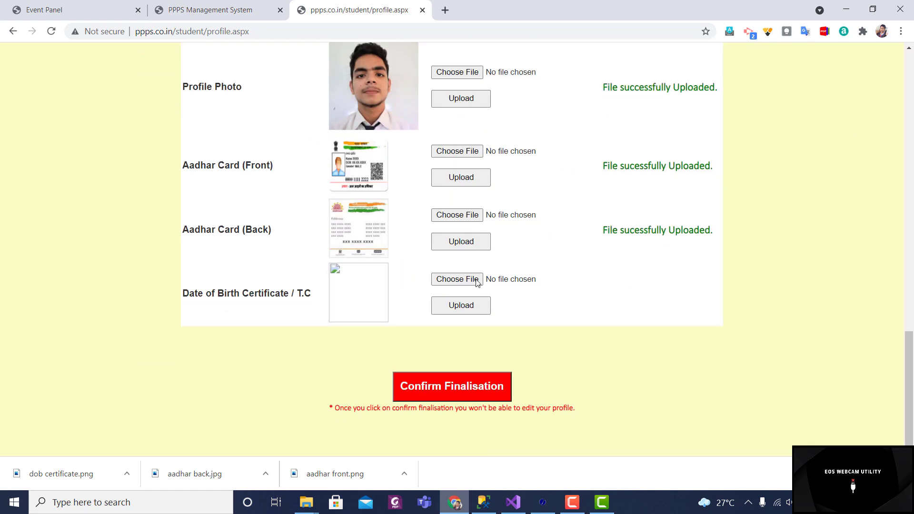
Step: Upload dob certificate.png as the Date of Birth Certificate, completing all four document rows
left_click(471, 284)
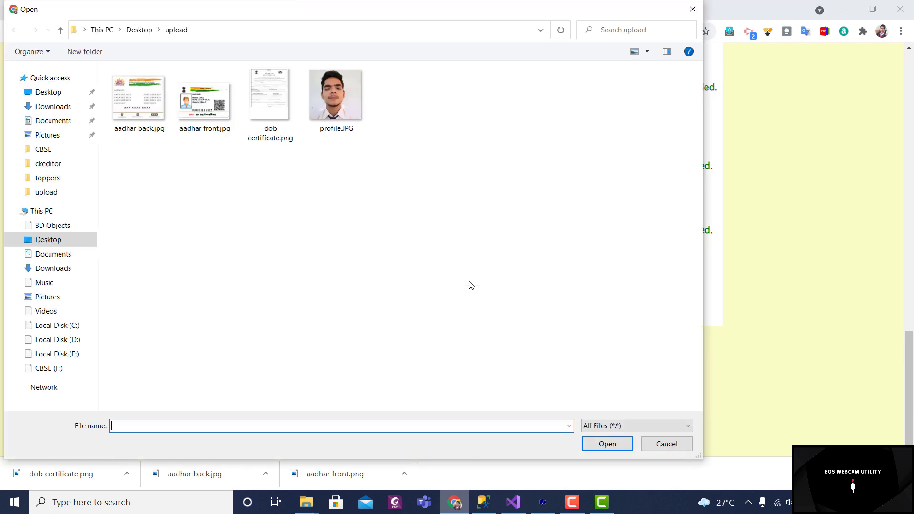
double_click(275, 110)
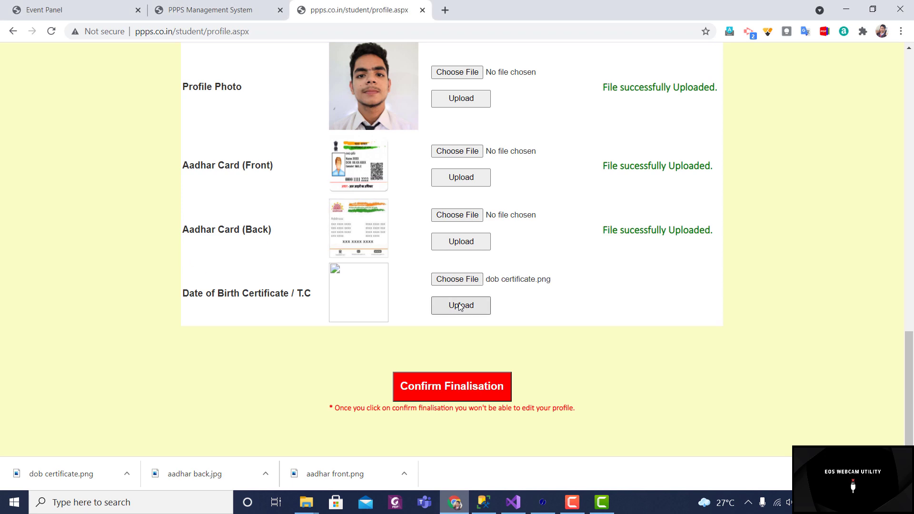
left_click(460, 307)
scroll(460, 307, "down", 8)
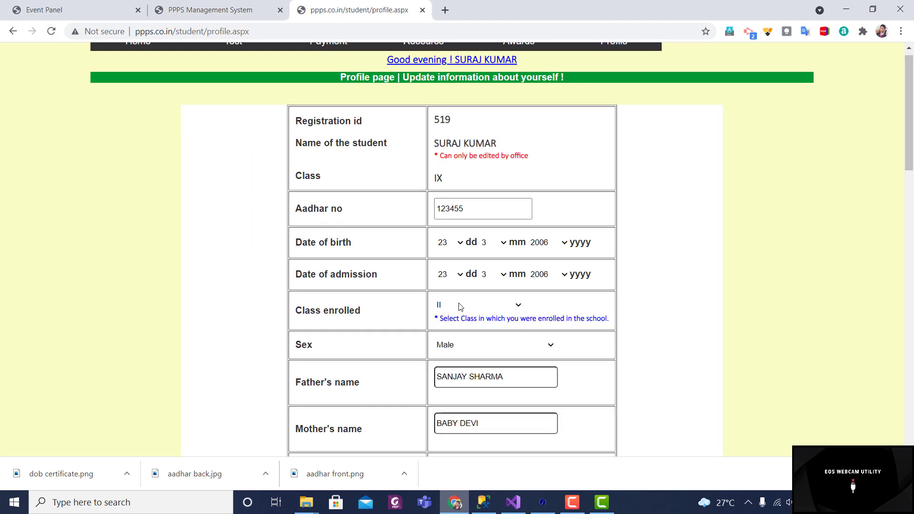
scroll(460, 306, "down", 10)
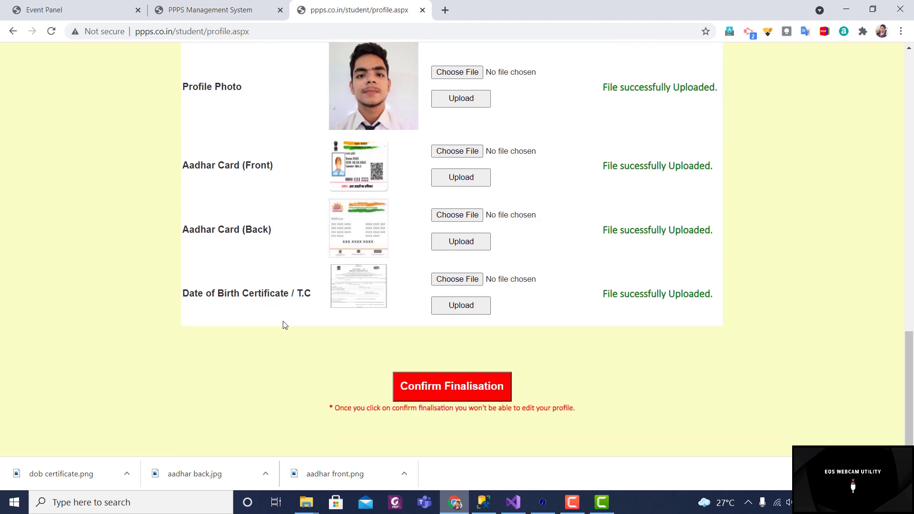
right_click(358, 291)
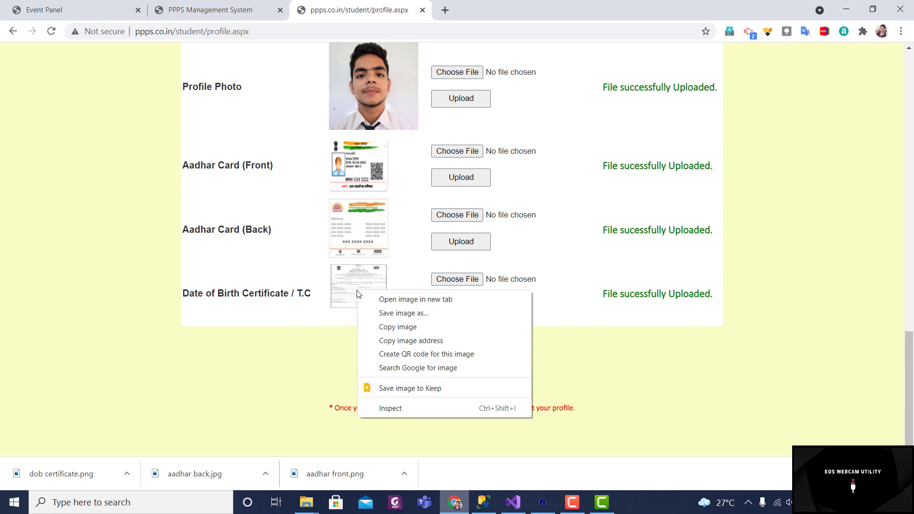
left_click(386, 300)
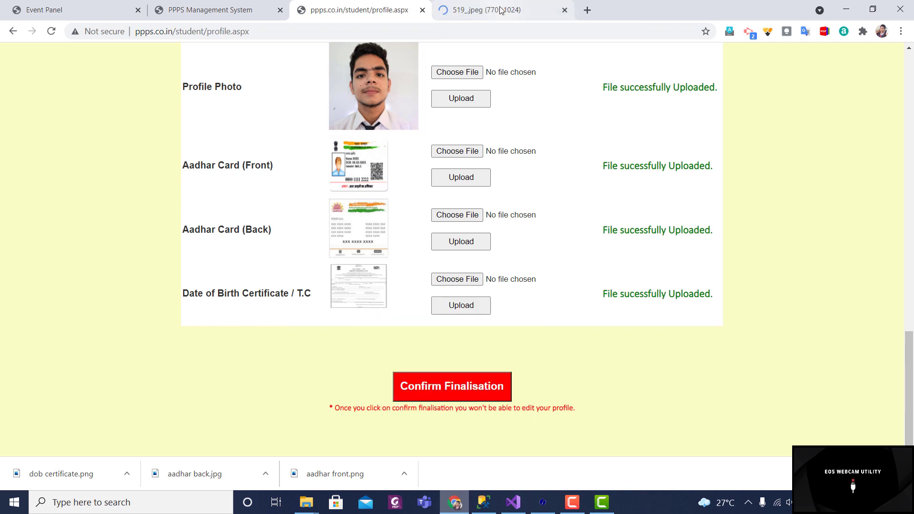
left_click(501, 10)
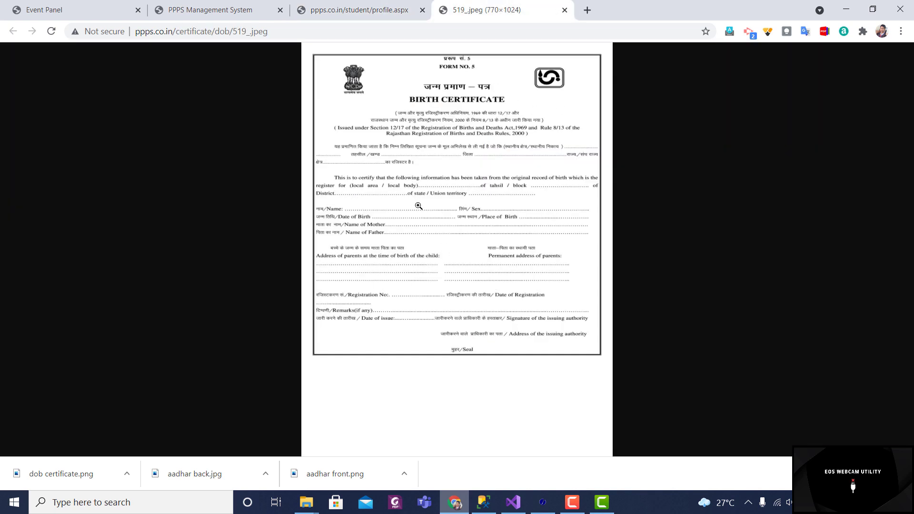
left_click(418, 206)
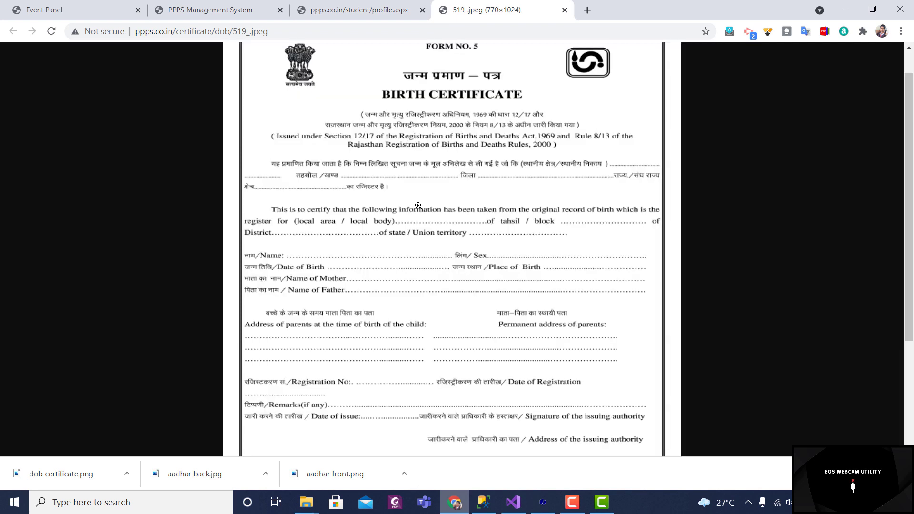
left_click(418, 206)
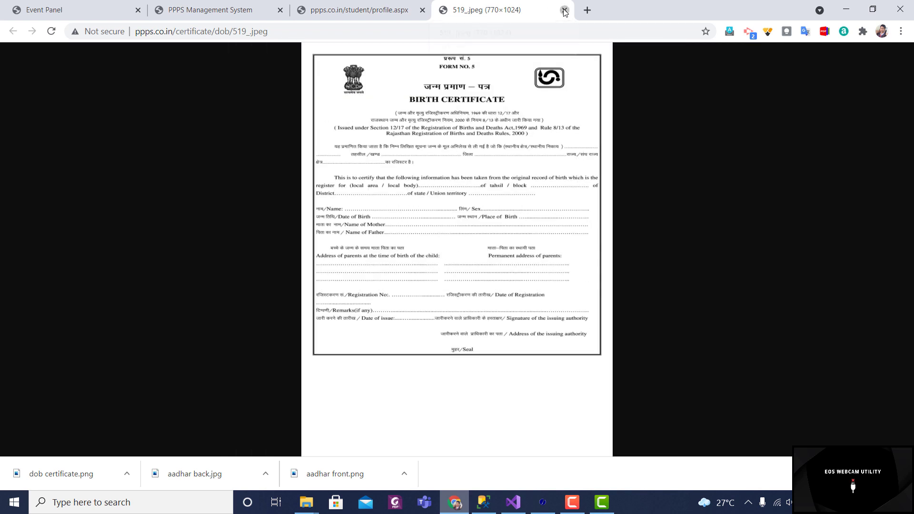
left_click(565, 11)
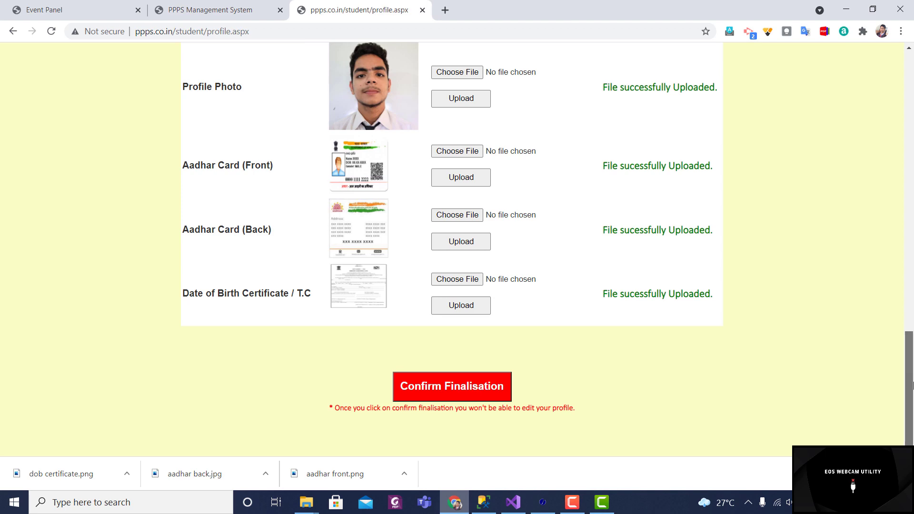
Step: Confirm finalisation of the student profile and accept the confirmation prompt
mouse_move(912, 386)
left_mouse_down()
mouse_move(906, 71)
mouse_move(912, 357)
mouse_move(899, 116)
mouse_move(912, 390)
left_mouse_up()
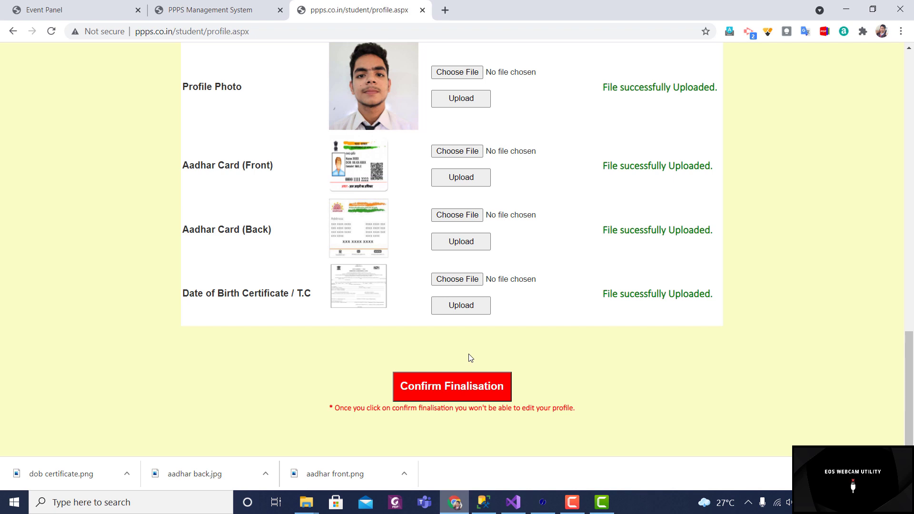
left_click(462, 387)
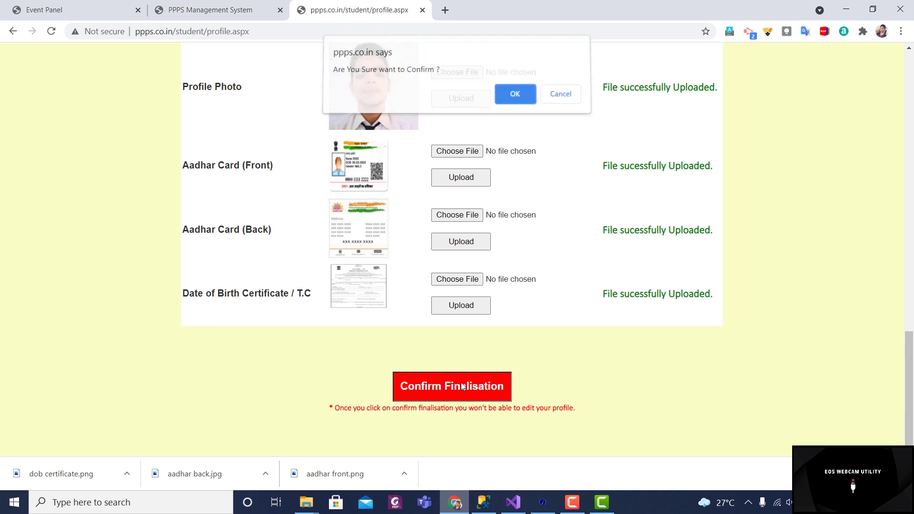
left_click(521, 99)
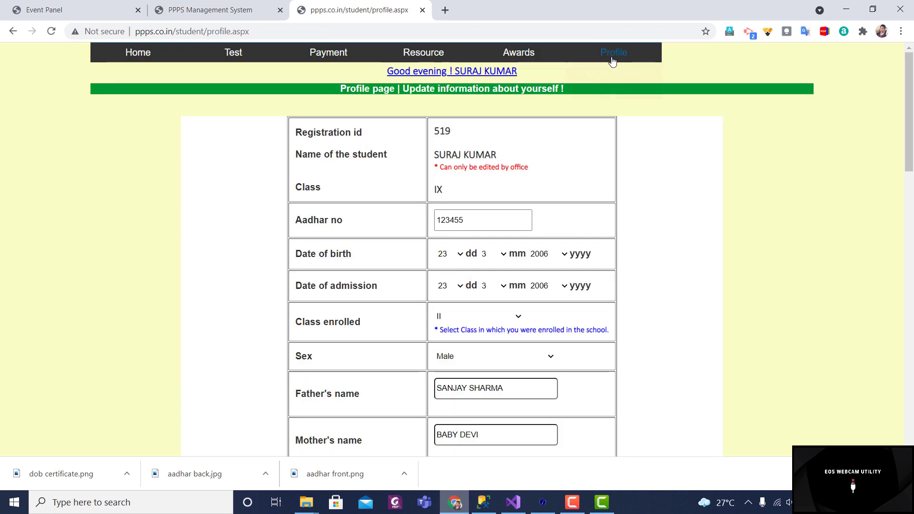
mouse_move(612, 61)
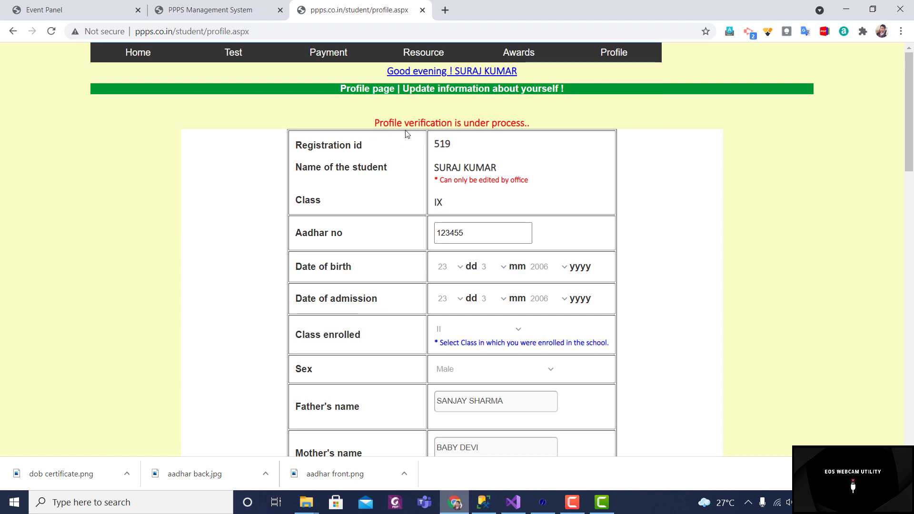
scroll(551, 116, "down", 2)
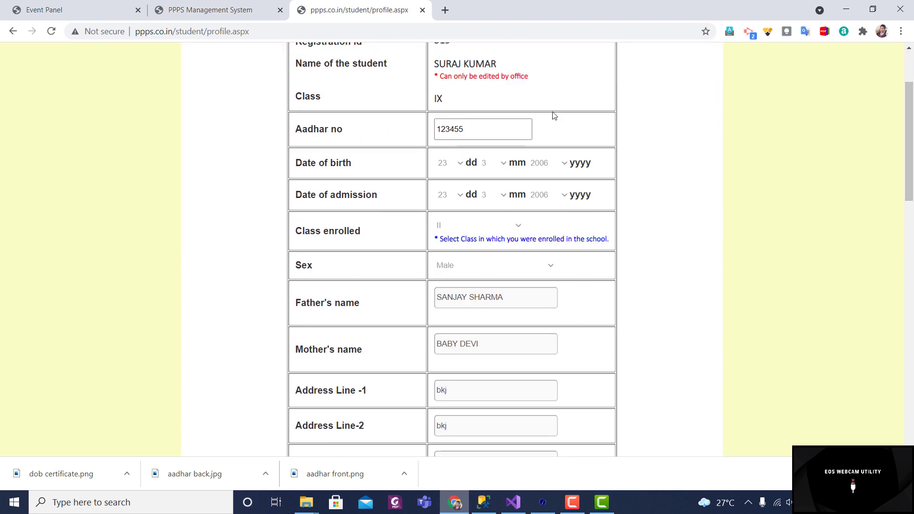
left_click(470, 128)
key("BackSpace")
key("BackSpace")
key("BackSpace")
key("BackSpace")
key("BackSpace")
key("BackSpace")
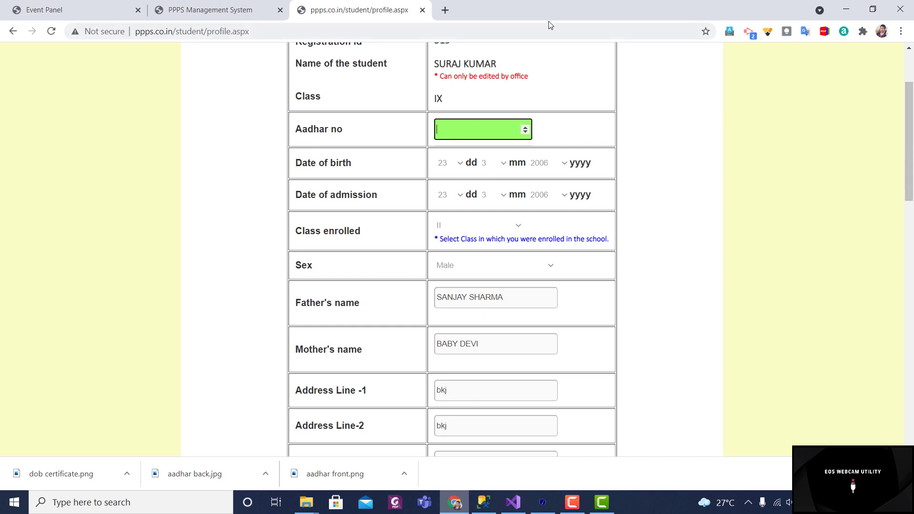
left_click(550, 33)
key("Return")
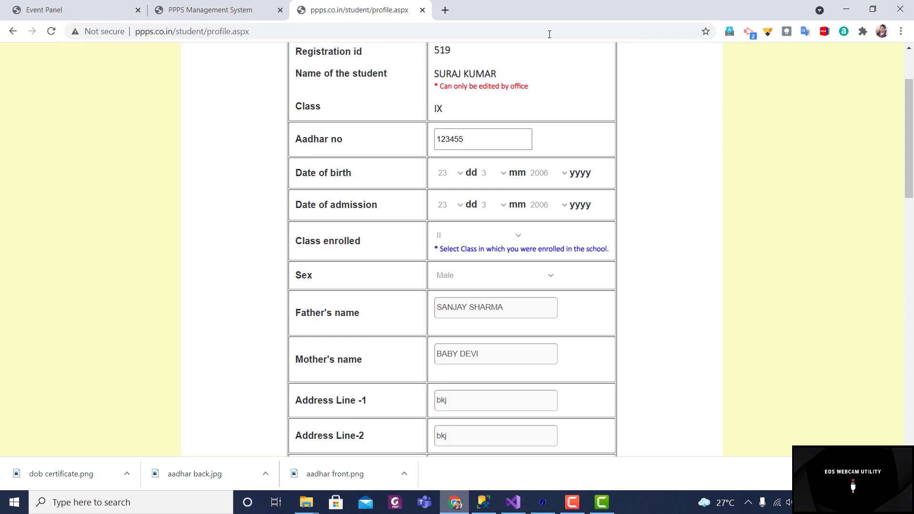
left_click_drag(904, 121, 913, 353)
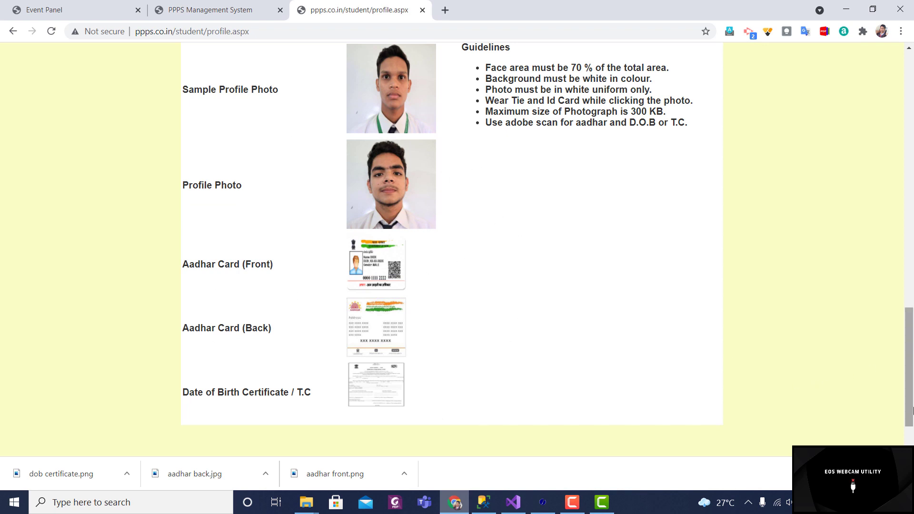
right_click(912, 301)
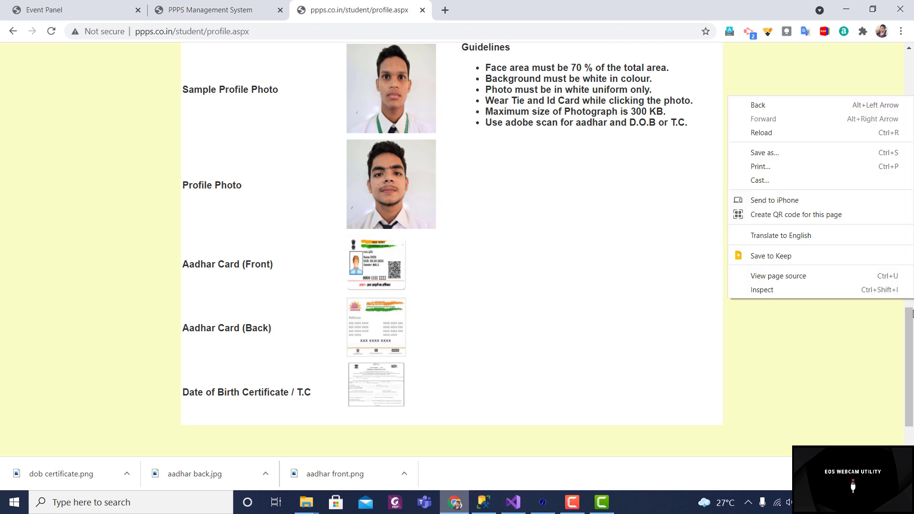
left_click(912, 351)
right_click(909, 399)
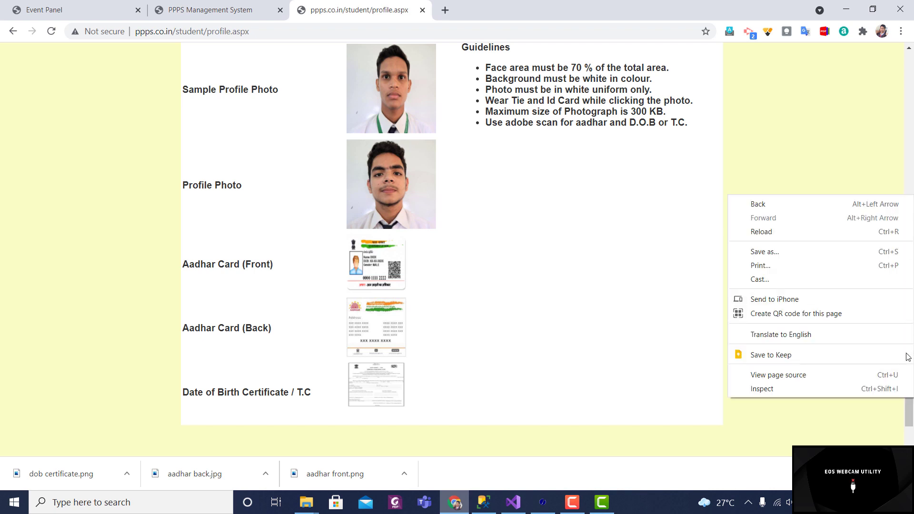
left_click(910, 415)
left_click_drag(911, 416, 910, 142)
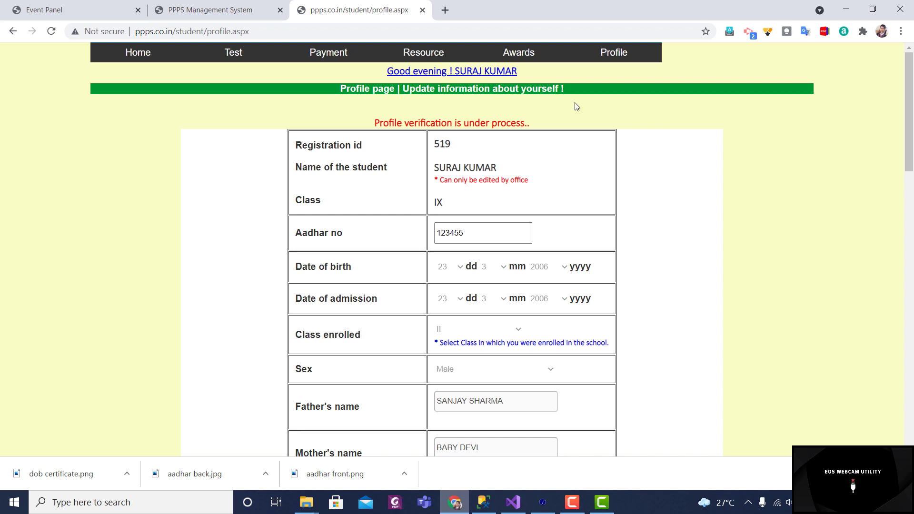
Step: Log out of the student account from the Profile menu
mouse_move(617, 60)
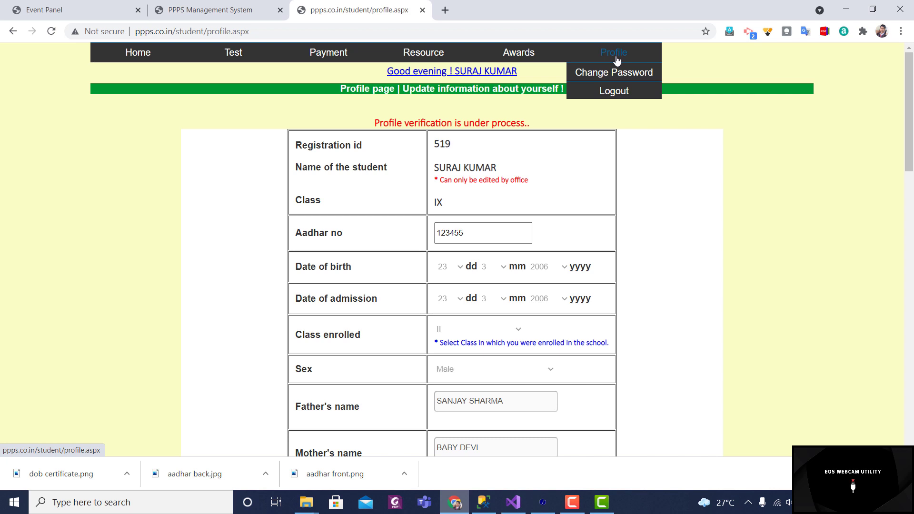
left_click(615, 93)
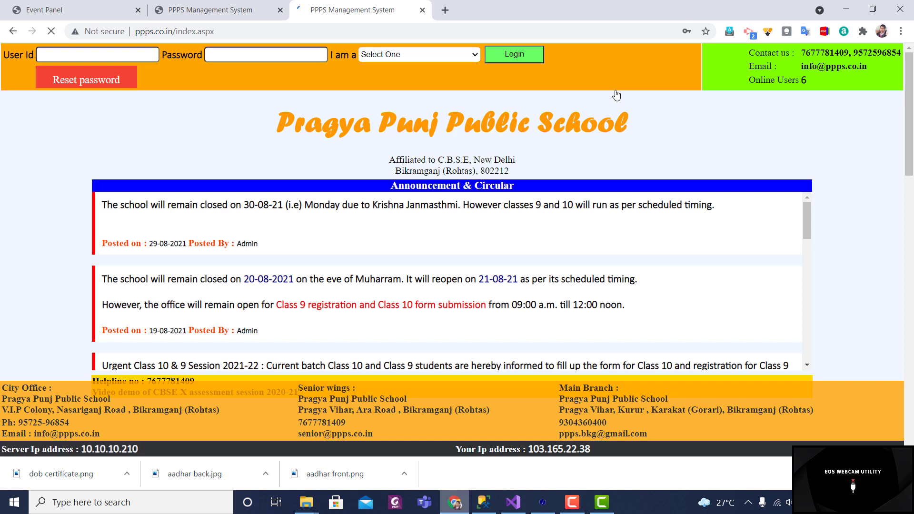